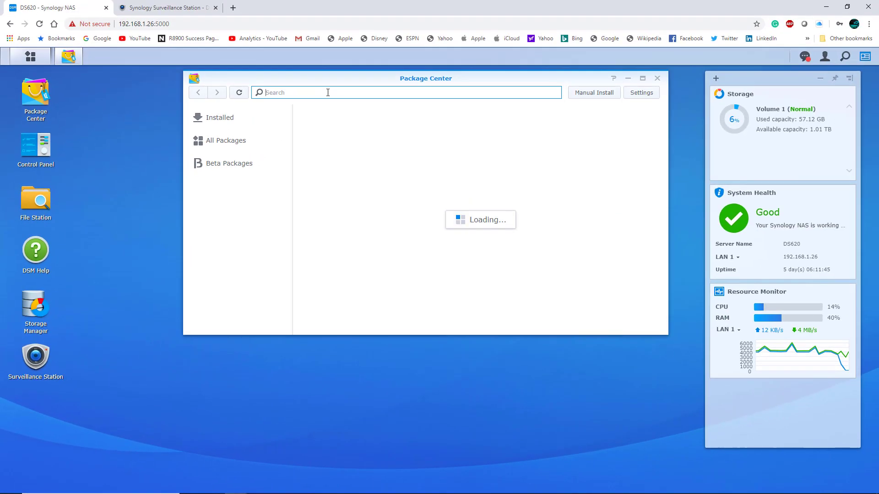
Search Package Center for "surveill" to check Surveillance Station, and close Package Center.
{"action": "type", "text": "surve"}
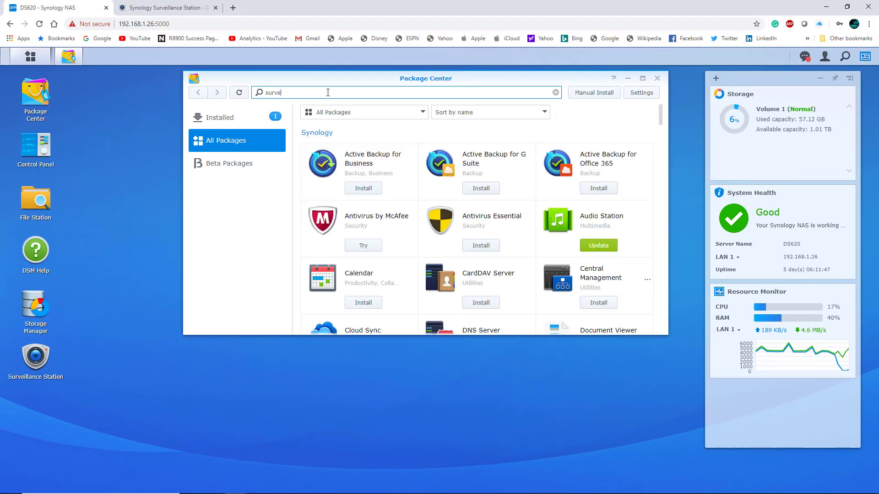
{"action": "type", "text": "ill"}
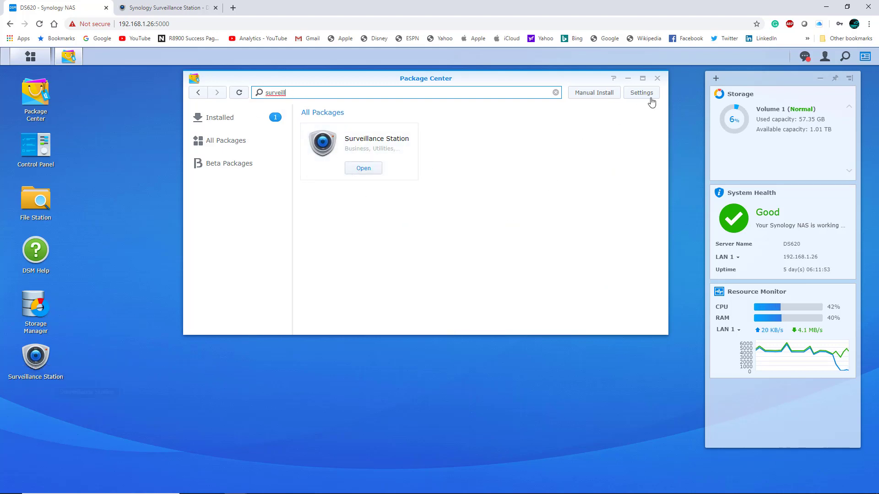
{"action": "left_click", "coordinate": [657, 79]}
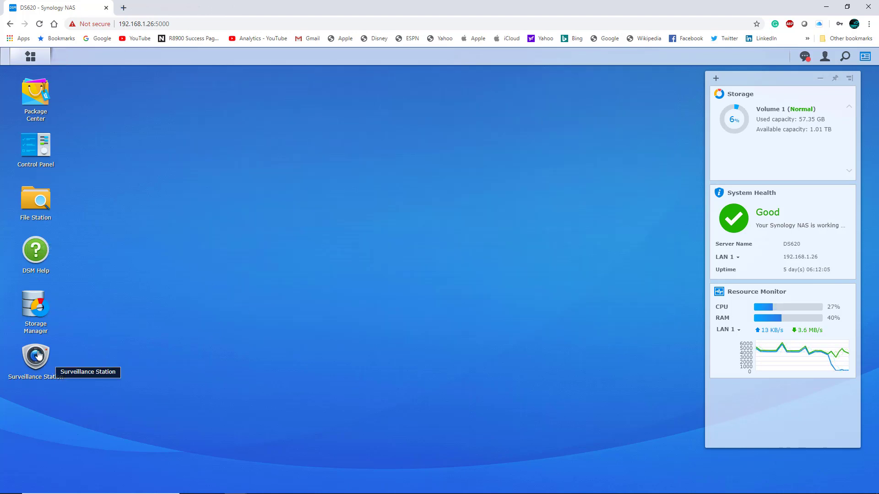
Open Surveillance Station, then shorten its floating widget panel to fit the widgets and place it in the desktop's upper-right corner.
{"action": "left_click", "coordinate": [38, 357]}
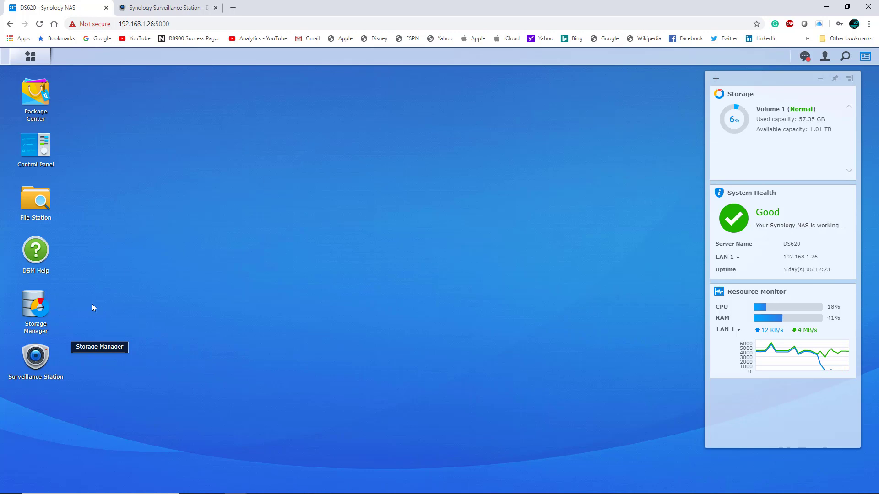
{"action": "left_click", "coordinate": [178, 7]}
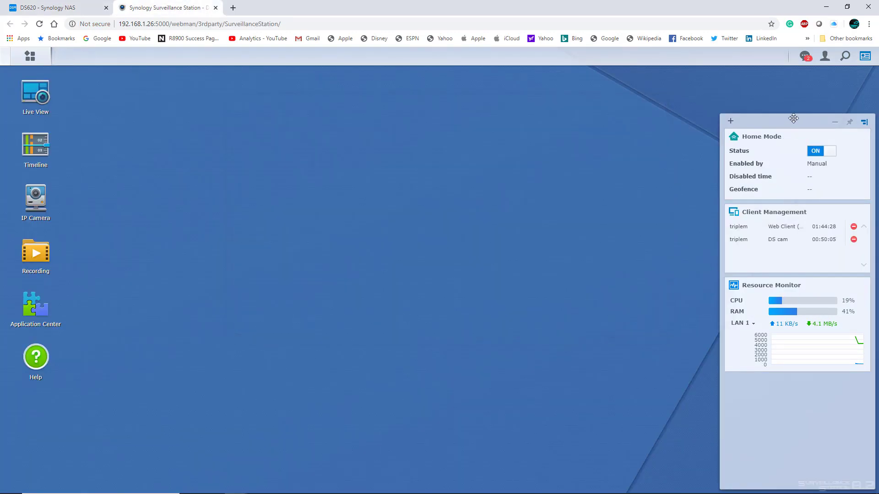
{"action": "left_click_drag", "start_coordinate": [794, 119], "coordinate": [780, 85]}
{"action": "left_click", "coordinate": [717, 88]}
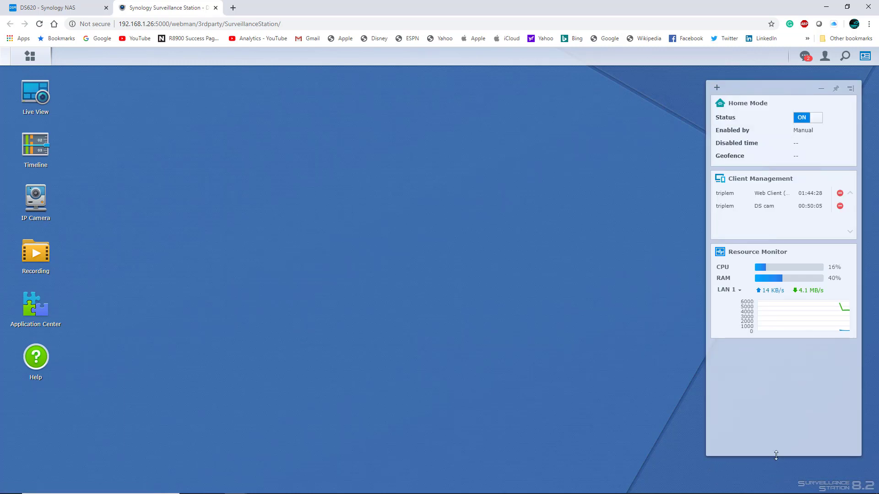
{"action": "left_click_drag", "start_coordinate": [776, 456], "coordinate": [775, 349]}
{"action": "left_click_drag", "start_coordinate": [769, 93], "coordinate": [798, 86]}
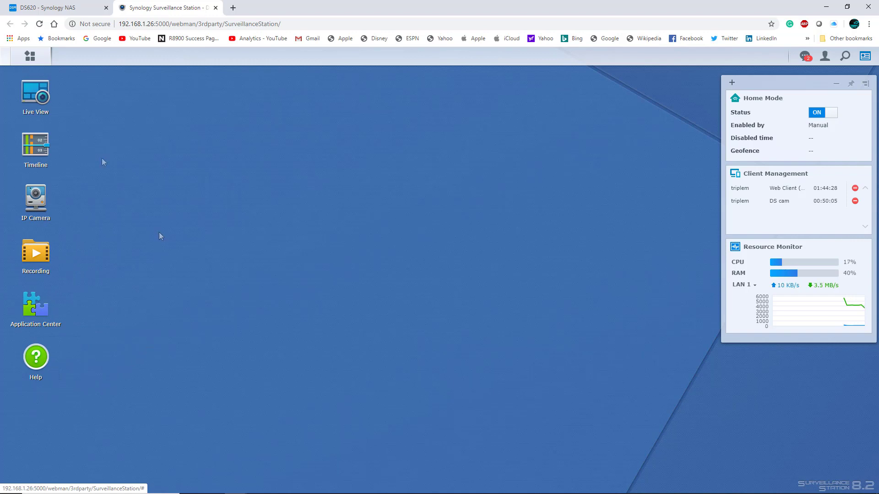
{"action": "left_click", "coordinate": [33, 95]}
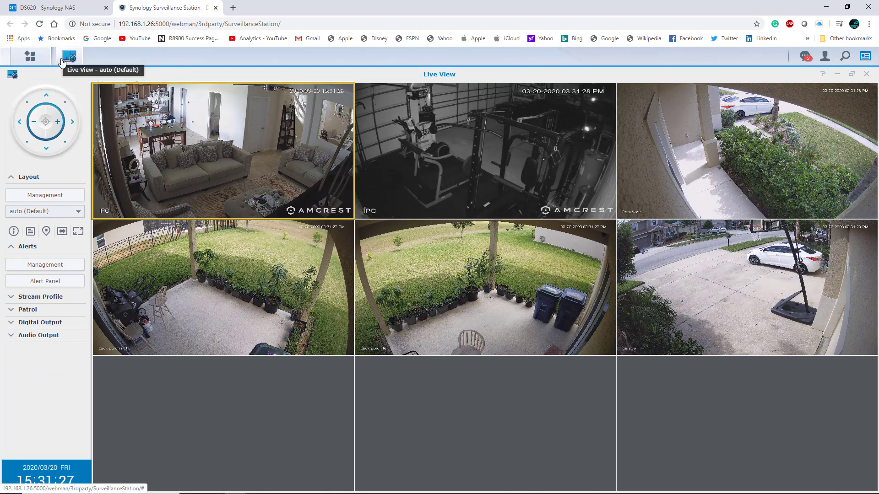
{"action": "left_click", "coordinate": [68, 59]}
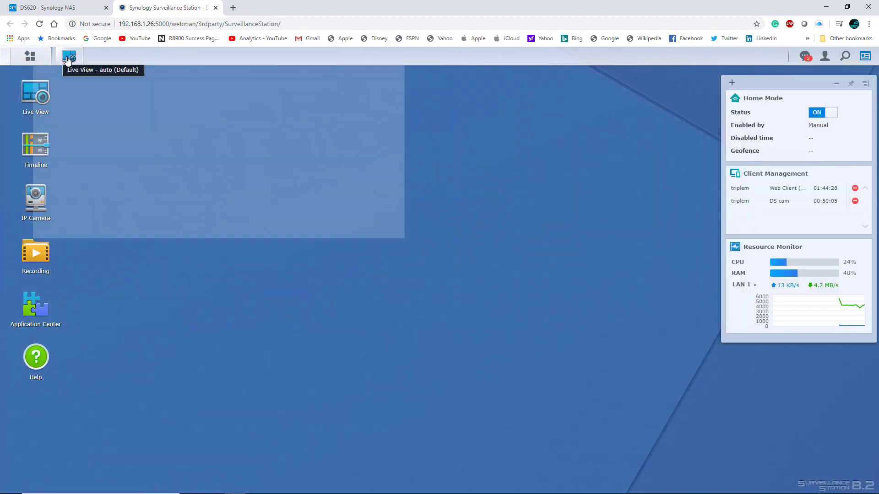
{"action": "left_click", "coordinate": [68, 59]}
{"action": "right_click", "coordinate": [68, 59]}
{"action": "left_click", "coordinate": [77, 124]}
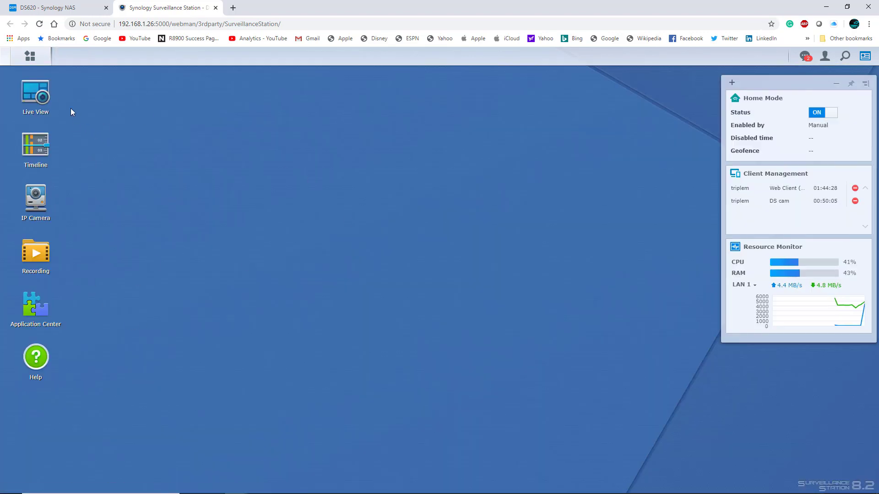
Open Live View and enlarge the living room camera's feed to fill the viewing area.
{"action": "left_click", "coordinate": [37, 95]}
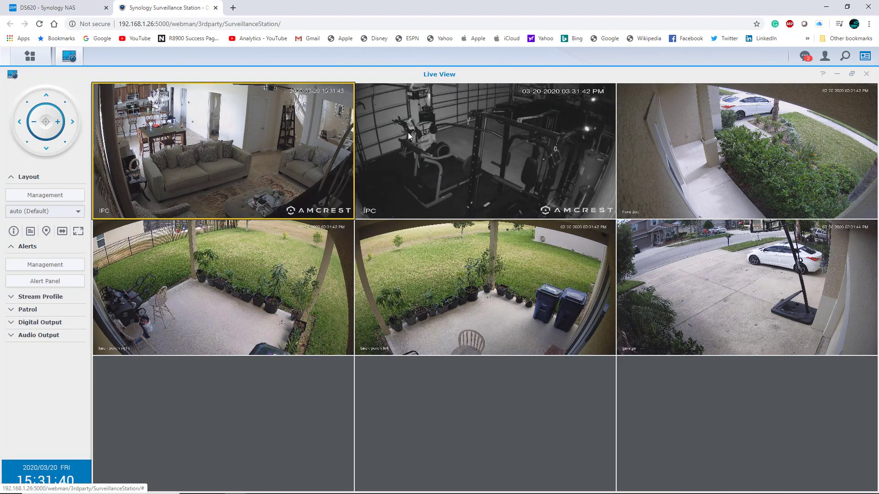
{"action": "mouse_move", "coordinate": [306, 144]}
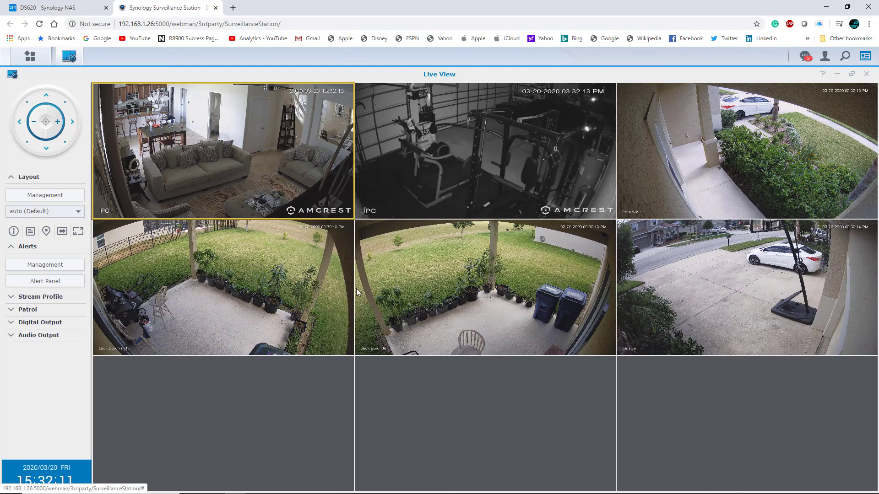
{"action": "mouse_move", "coordinate": [176, 155]}
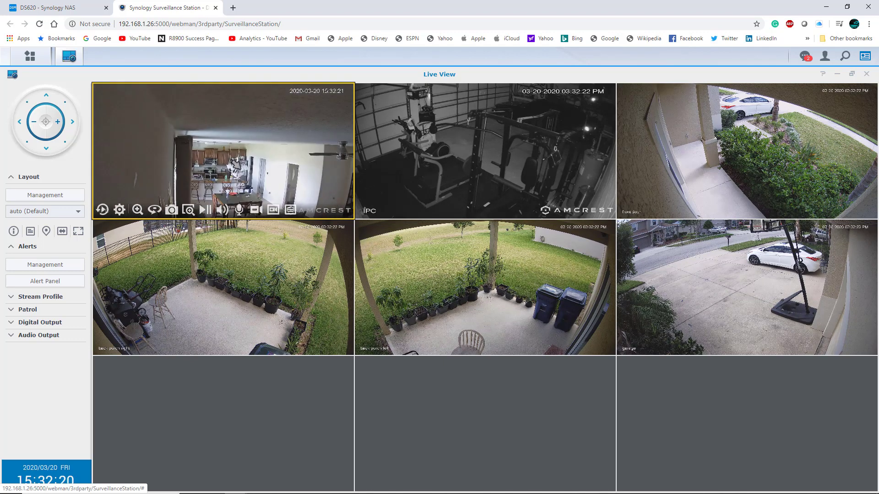
{"action": "double_click", "coordinate": [250, 177]}
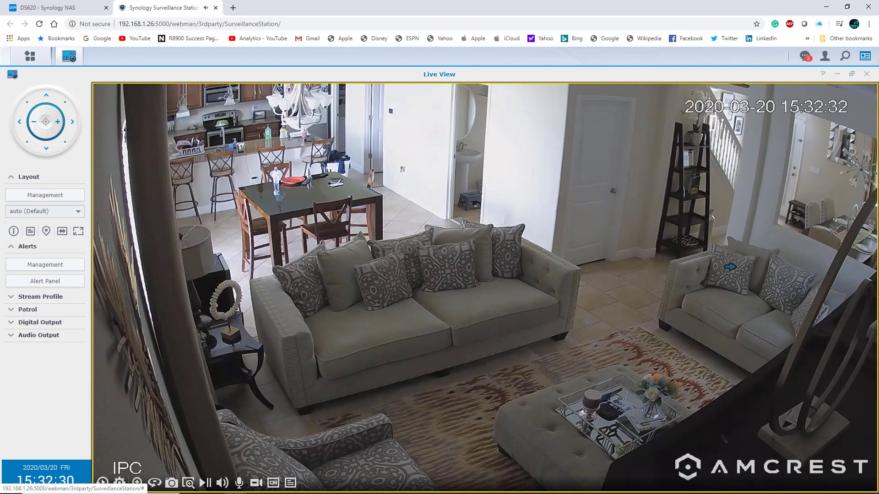
Pan the living room camera right, left and right again, and try zooming it in and out.
{"action": "left_click", "coordinate": [730, 267]}
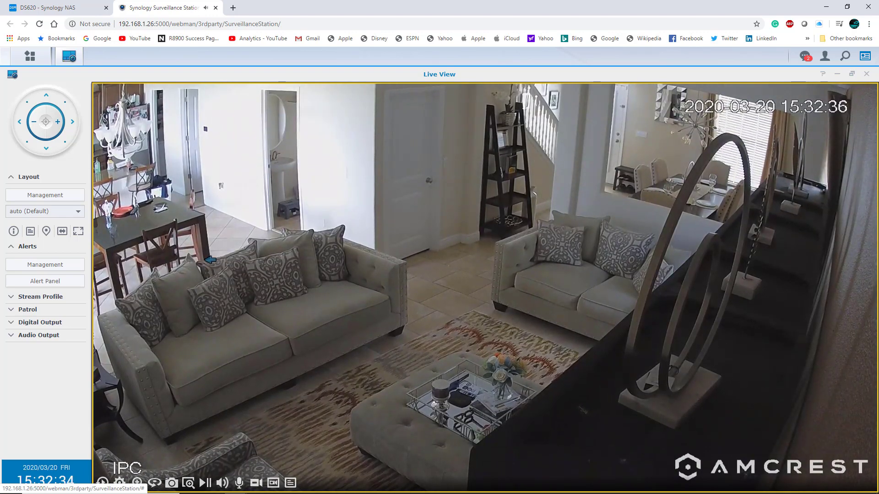
{"action": "left_click", "coordinate": [210, 259]}
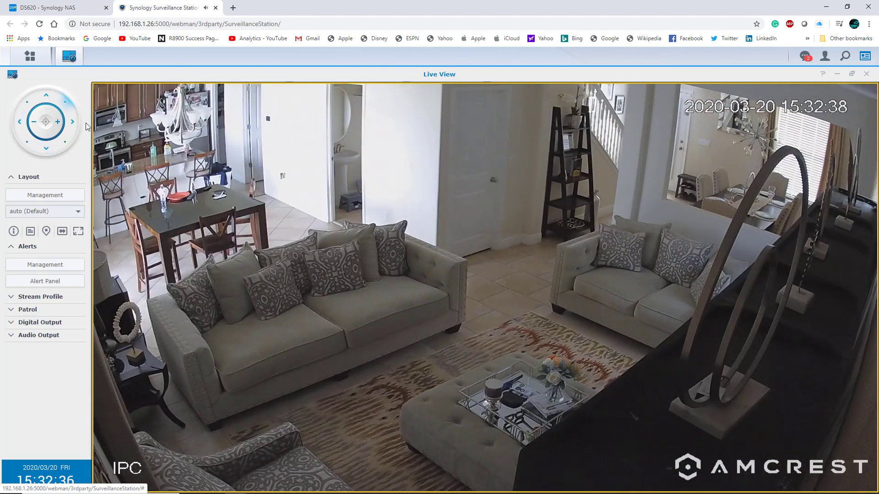
{"action": "left_click", "coordinate": [74, 125]}
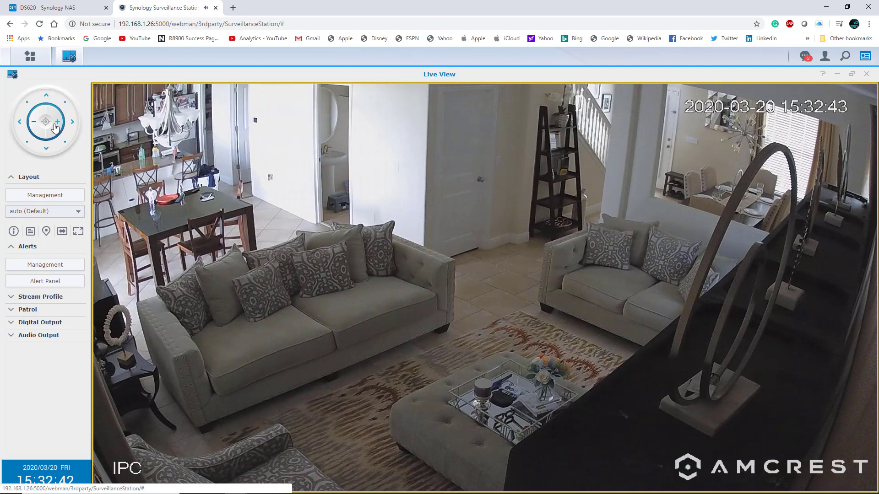
{"action": "left_click", "coordinate": [56, 126]}
{"action": "left_click", "coordinate": [35, 124]}
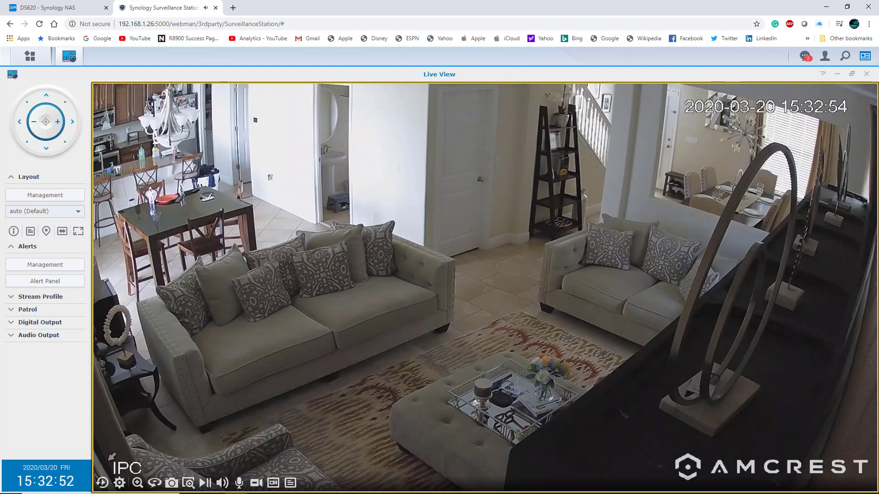
Look up the AMCREST cameras in the IP Camera list, and return to the Live View grid of all cameras.
{"action": "left_click", "coordinate": [120, 484]}
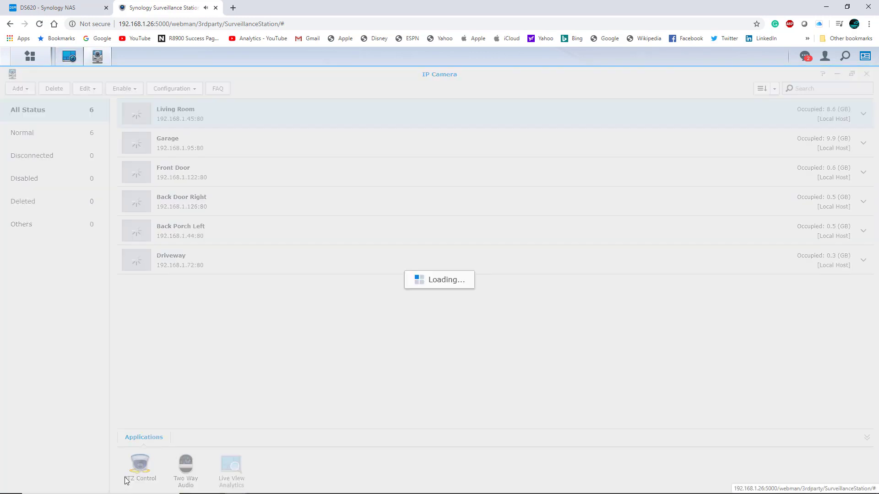
{"action": "left_click", "coordinate": [54, 133]}
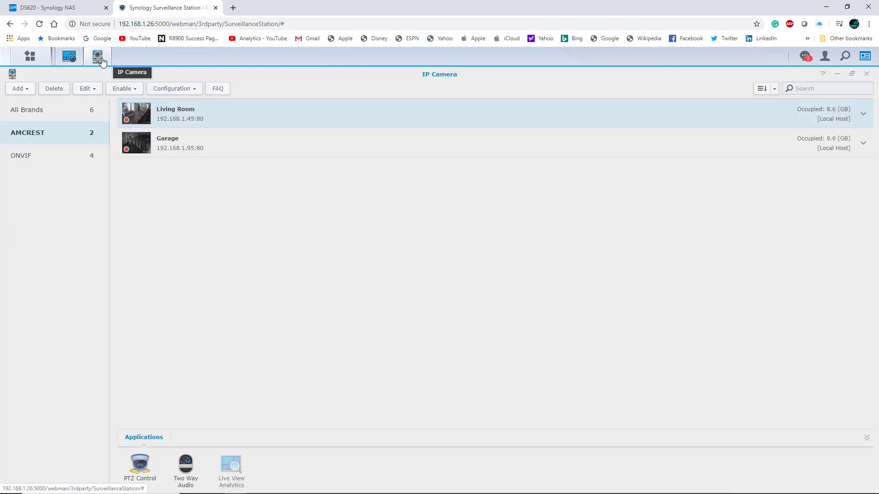
{"action": "left_click", "coordinate": [69, 56]}
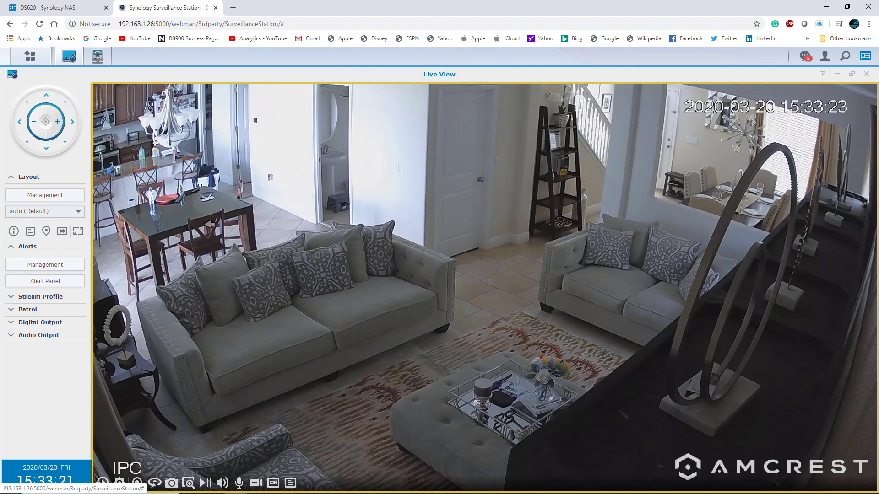
{"action": "double_click", "coordinate": [477, 290]}
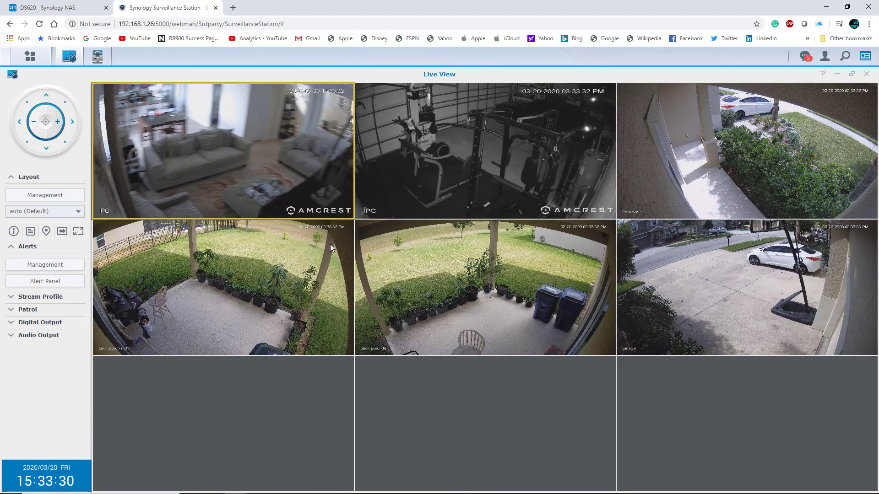
Pan the living room camera within the grid, and pan the garage camera right and back left.
{"action": "left_click", "coordinate": [263, 167]}
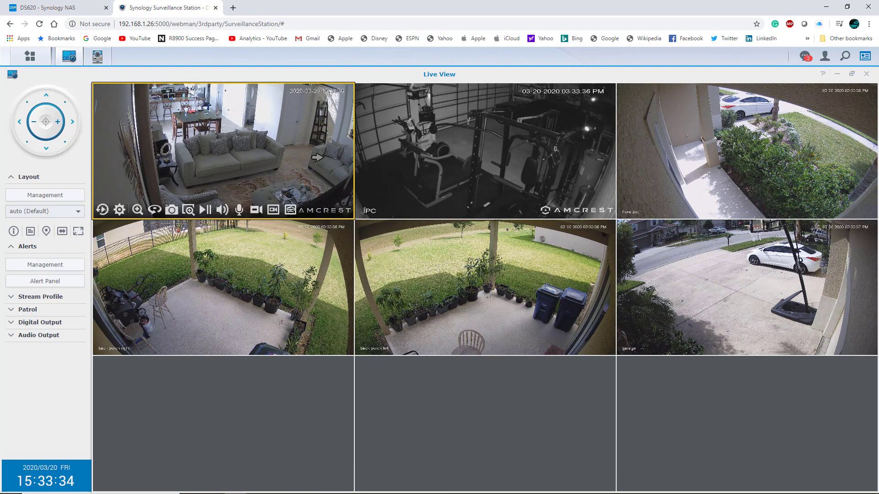
{"action": "left_click", "coordinate": [457, 143]}
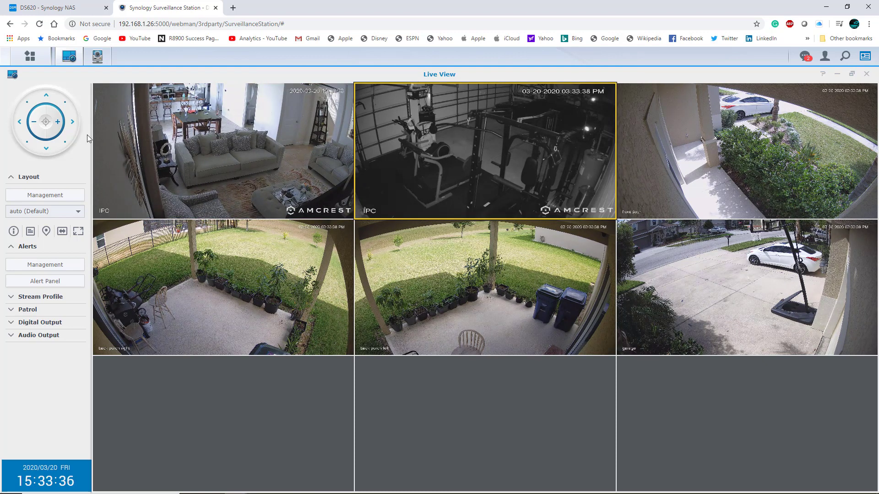
{"action": "left_click", "coordinate": [73, 122]}
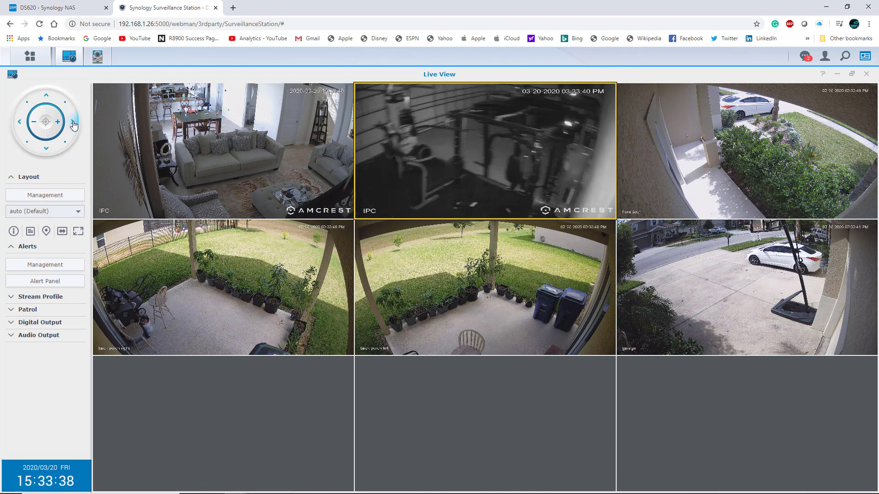
{"action": "left_click", "coordinate": [21, 122]}
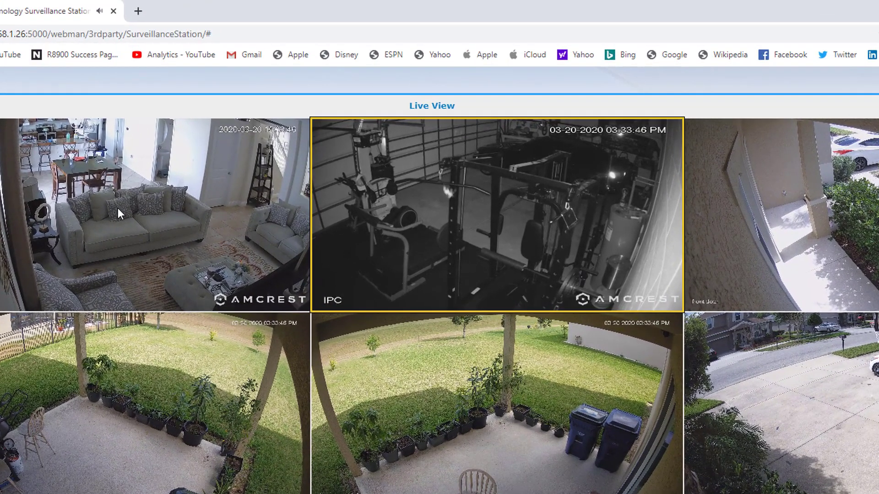
Enlarge the garage camera's feed, pan the camera right and tilt it up.
{"action": "mouse_move", "coordinate": [366, 259]}
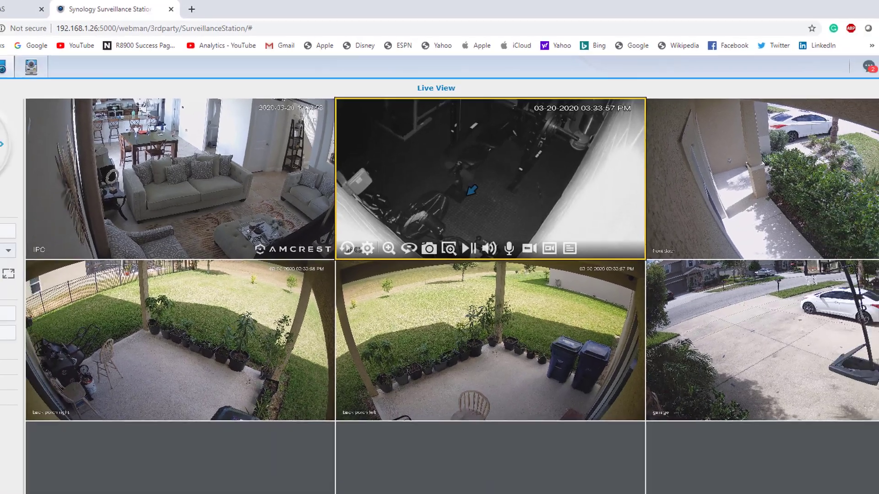
{"action": "double_click", "coordinate": [476, 211]}
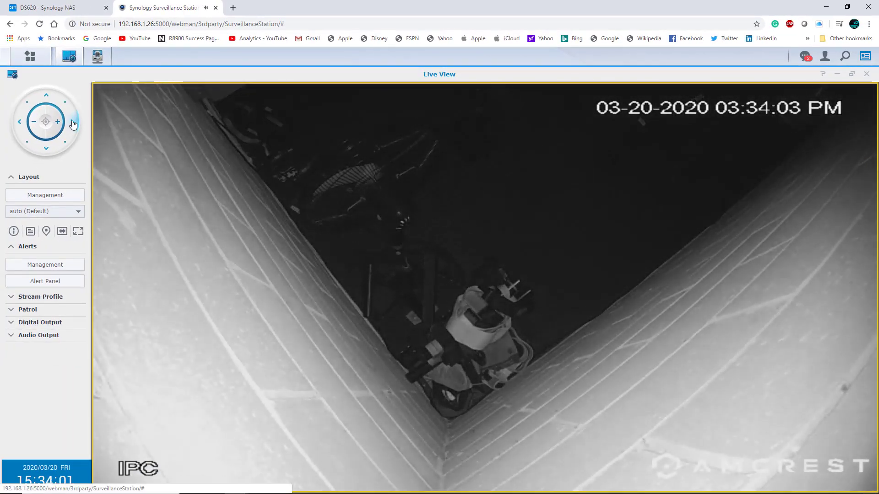
{"action": "left_click", "coordinate": [73, 122]}
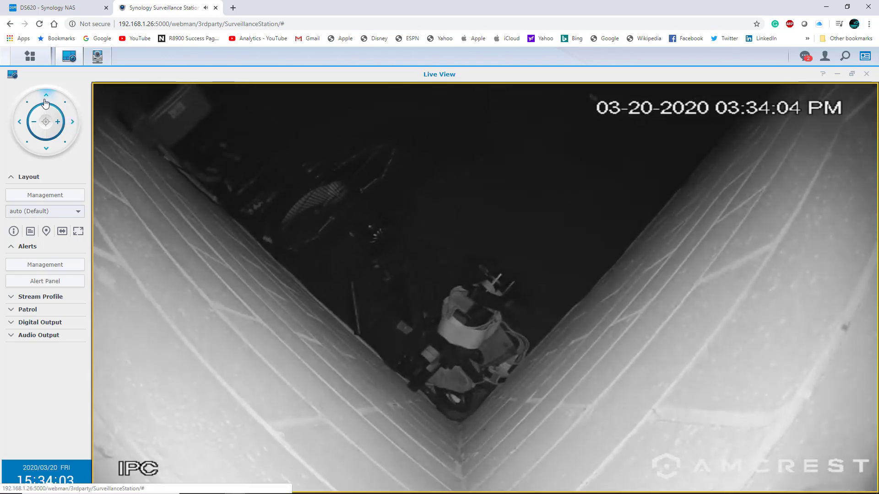
{"action": "left_click", "coordinate": [45, 99]}
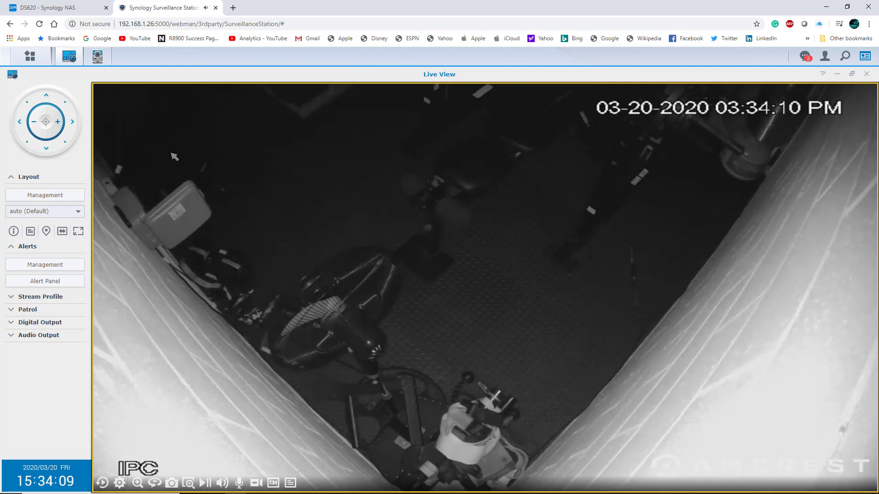
Restore the grid of all cameras, and tilt the garage camera up and slightly back down to face the gym equipment.
{"action": "double_click", "coordinate": [484, 298]}
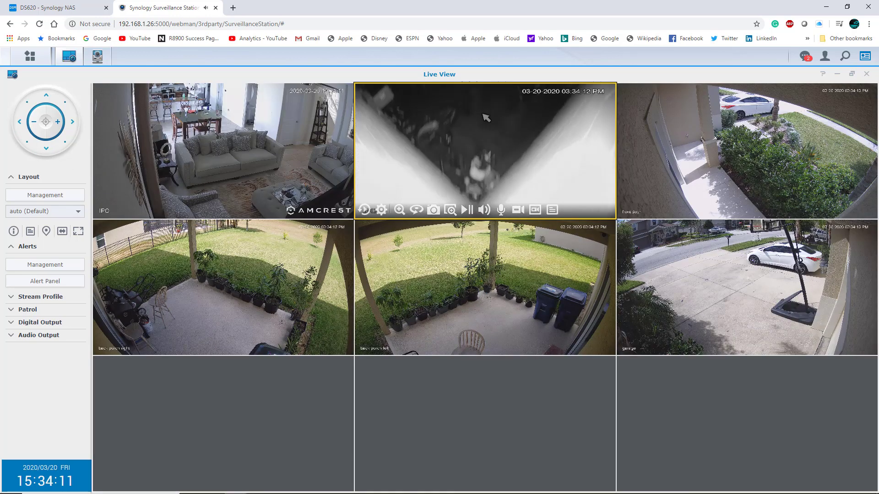
{"action": "left_click", "coordinate": [46, 97]}
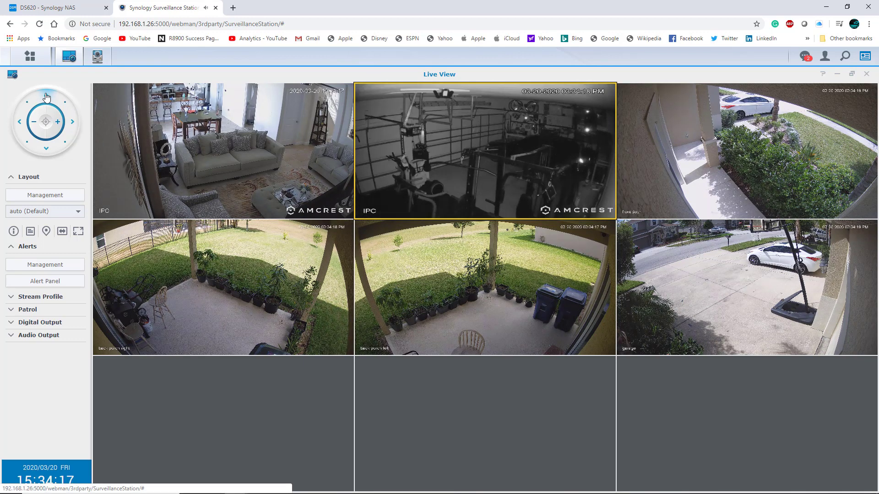
{"action": "left_click", "coordinate": [46, 148]}
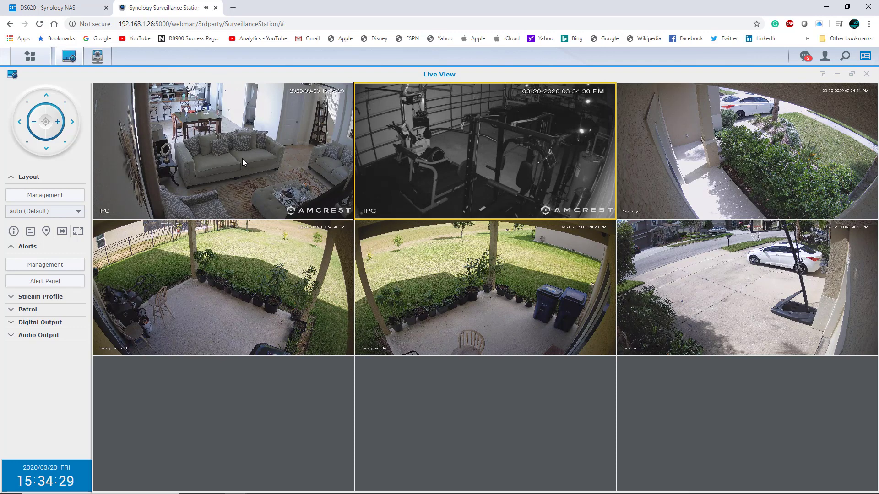
View the driveway camera's feed enlarged, and minimize Live View to show the Surveillance Station desktop.
{"action": "double_click", "coordinate": [734, 283]}
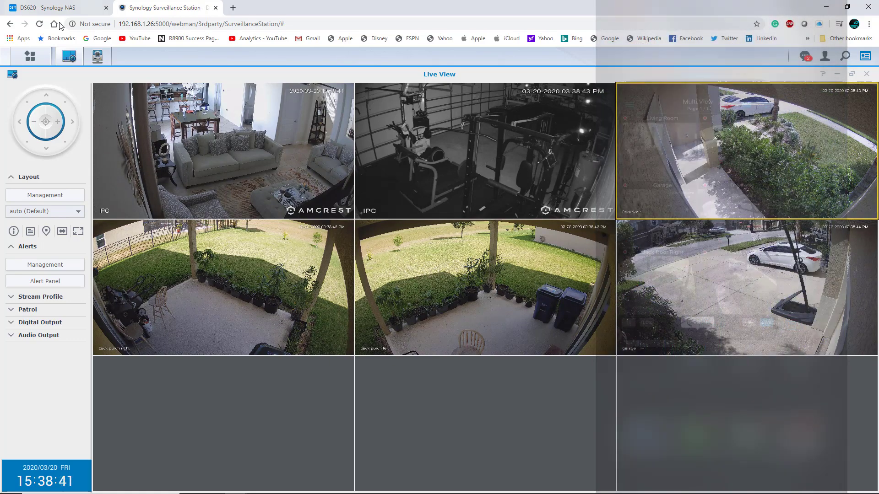
{"action": "left_click", "coordinate": [68, 8]}
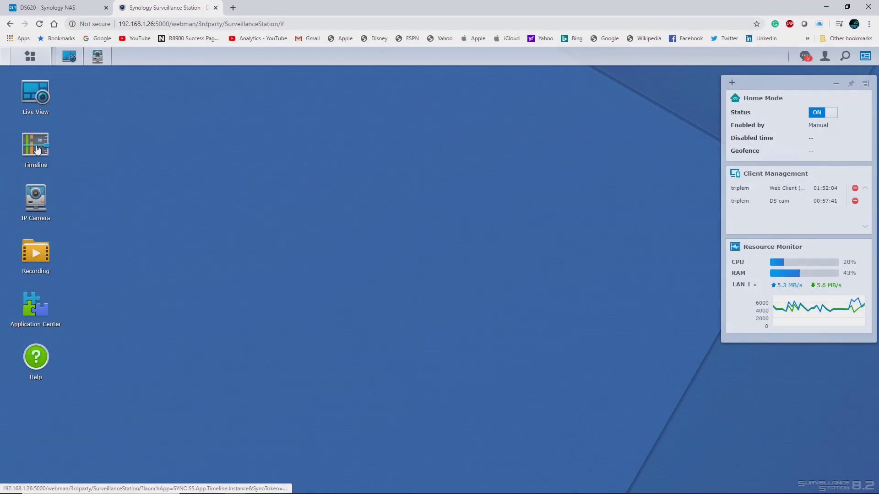
Open Timeline, play back the day's recordings from about 13:06, try an earlier time, and minimize Timeline.
{"action": "left_click", "coordinate": [36, 147]}
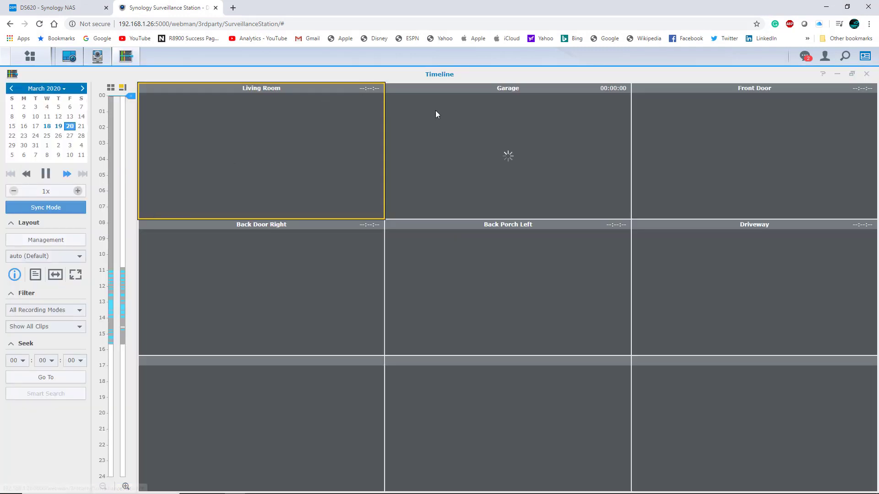
{"action": "left_click", "coordinate": [113, 305]}
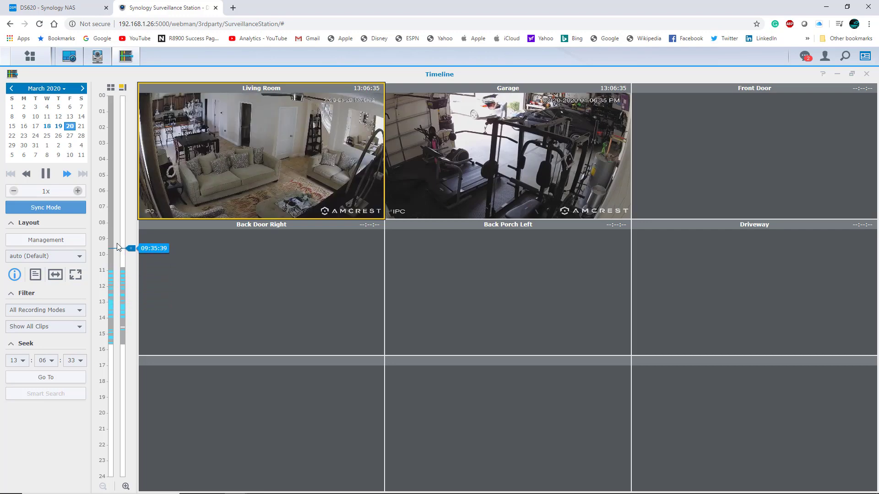
{"action": "left_click", "coordinate": [126, 222]}
{"action": "left_click", "coordinate": [126, 56]}
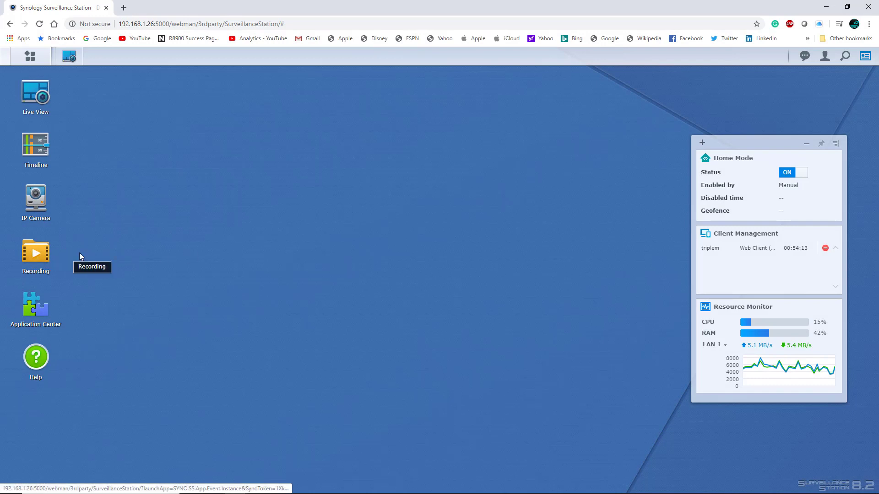
Open the Recording application and look through the list of saved camera recordings for all dates.
{"action": "left_click", "coordinate": [78, 251]}
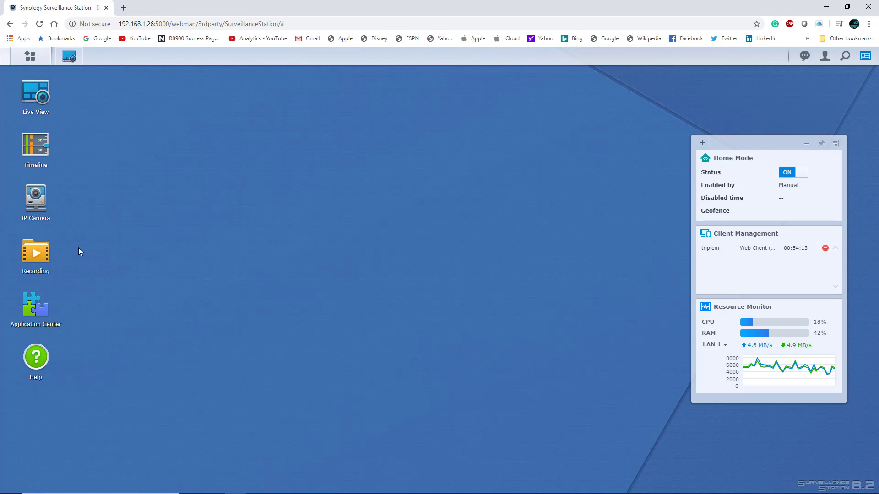
{"action": "left_click", "coordinate": [41, 254]}
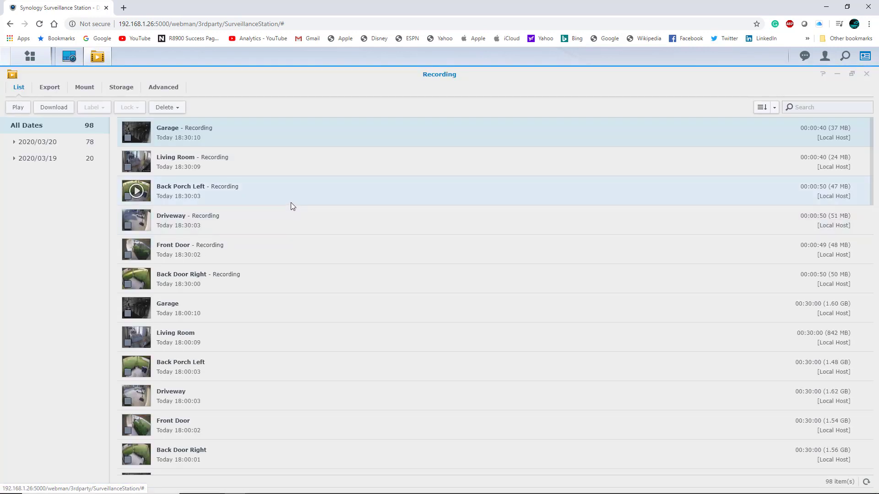
{"action": "scroll", "coordinate": [261, 248], "scroll_direction": "down", "scroll_amount": 5}
{"action": "scroll", "coordinate": [260, 262], "scroll_direction": "up", "scroll_amount": 4}
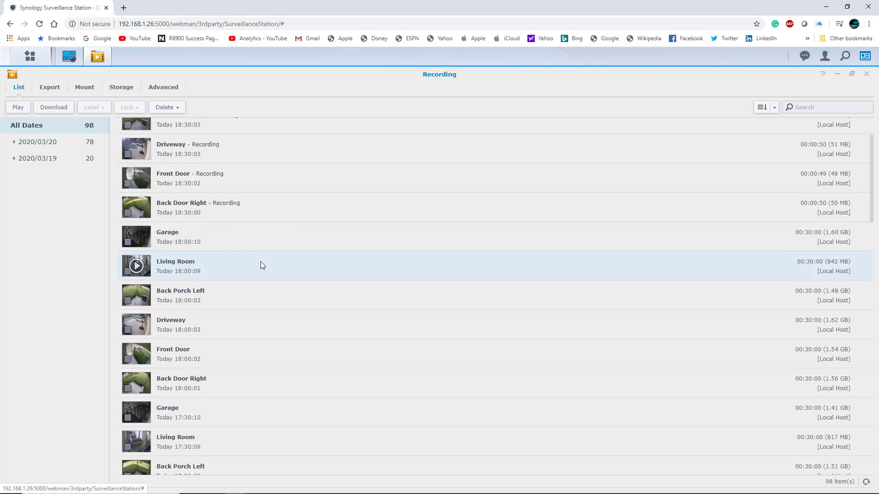
{"action": "scroll", "coordinate": [259, 261], "scroll_direction": "down", "scroll_amount": 15}
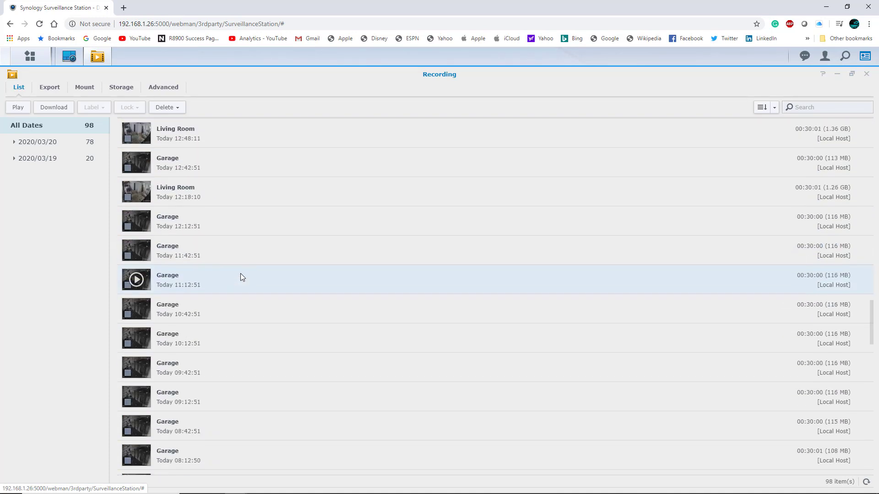
{"action": "scroll", "coordinate": [247, 268], "scroll_direction": "down", "scroll_amount": 5}
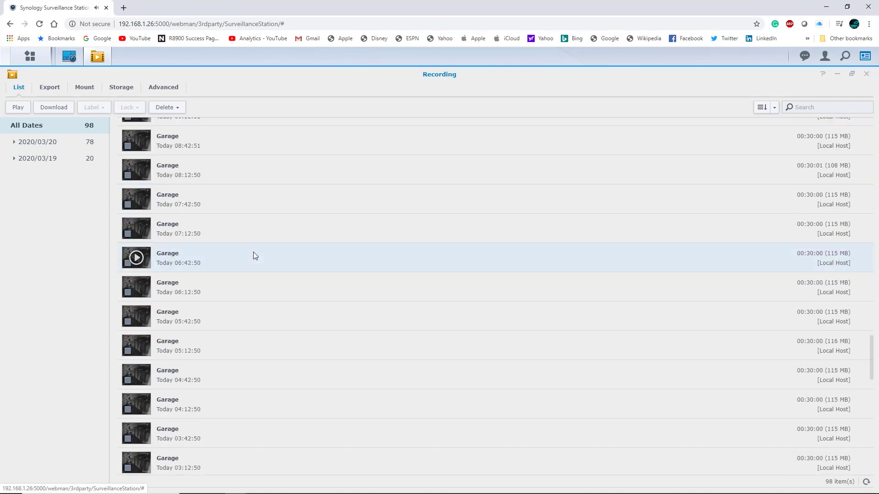
{"action": "scroll", "coordinate": [254, 251], "scroll_direction": "up", "scroll_amount": 8}
{"action": "scroll", "coordinate": [250, 243], "scroll_direction": "up", "scroll_amount": 15}
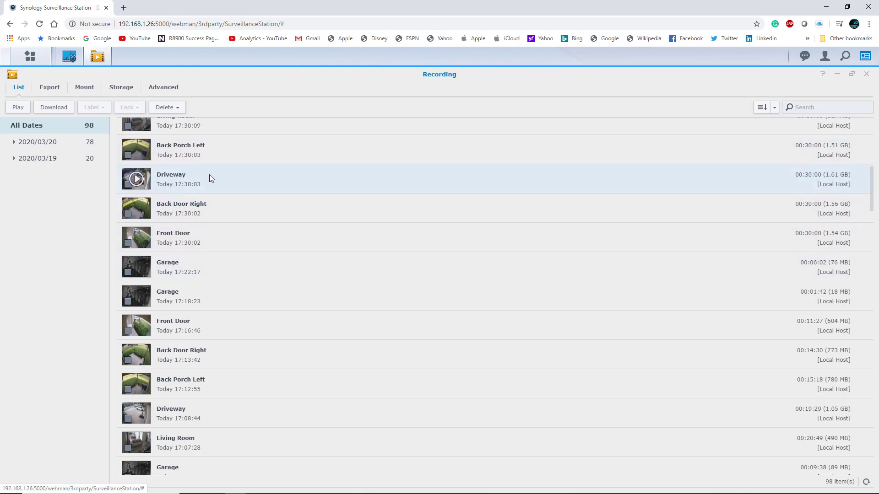
Play the Driveway recording from 17:30:03, skip ahead in stages to about 16:45, and view the playback settings.
{"action": "left_click", "coordinate": [136, 186]}
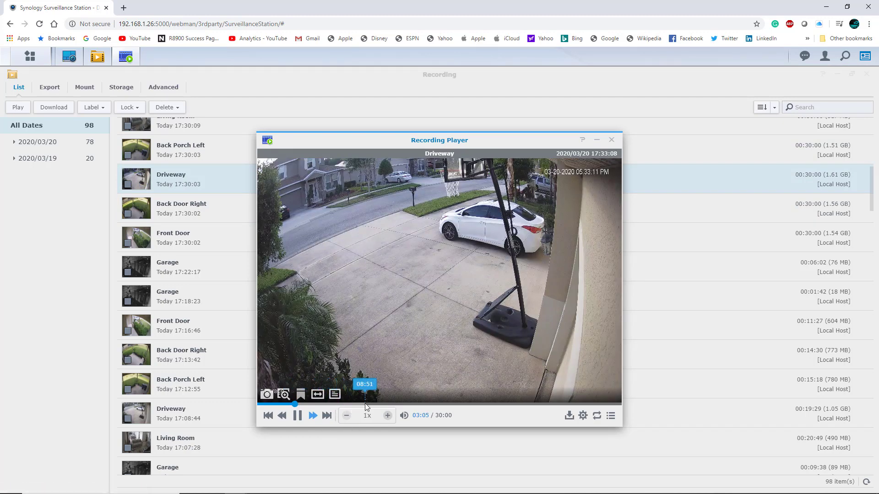
{"action": "left_click", "coordinate": [365, 404]}
{"action": "left_click", "coordinate": [421, 405]}
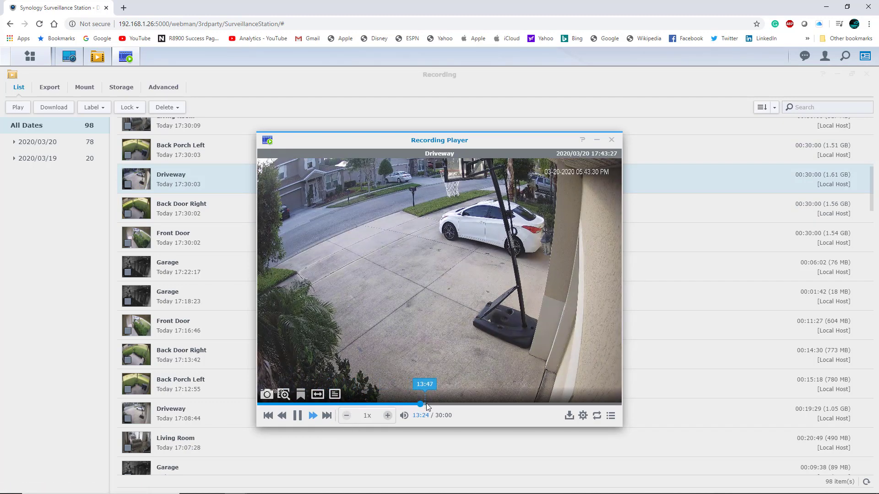
{"action": "left_click", "coordinate": [460, 404]}
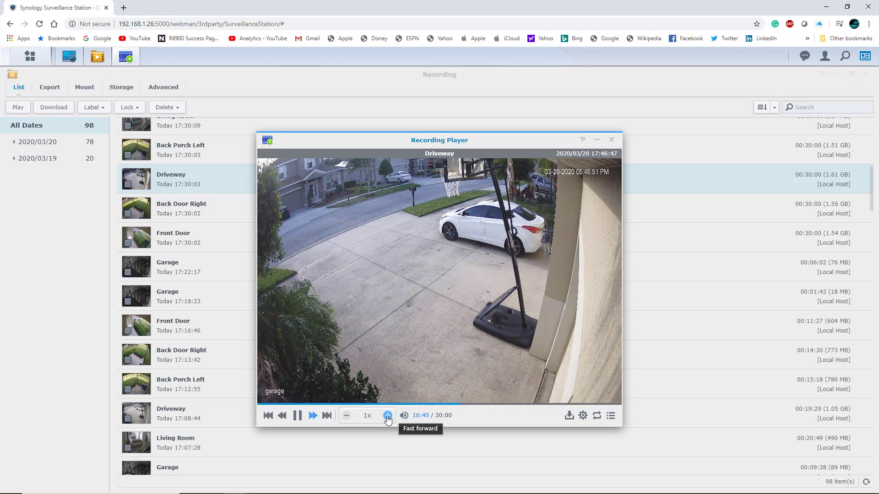
{"action": "left_click", "coordinate": [351, 420]}
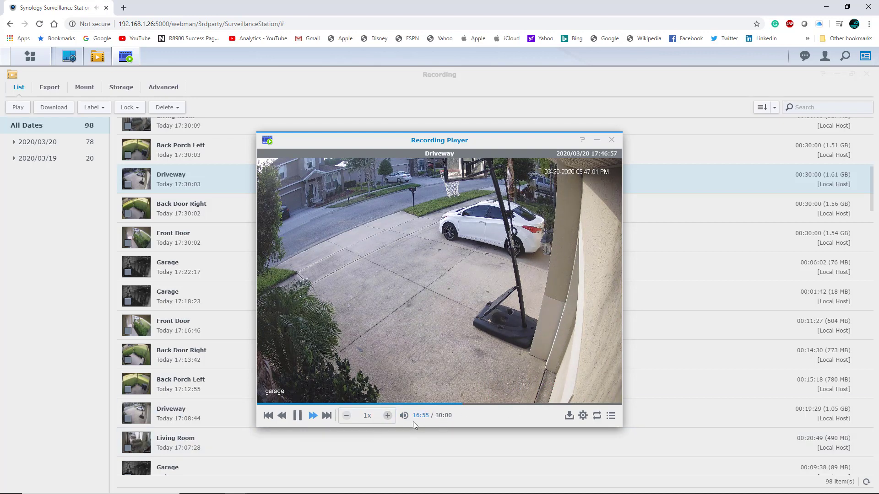
{"action": "left_click", "coordinate": [582, 416]}
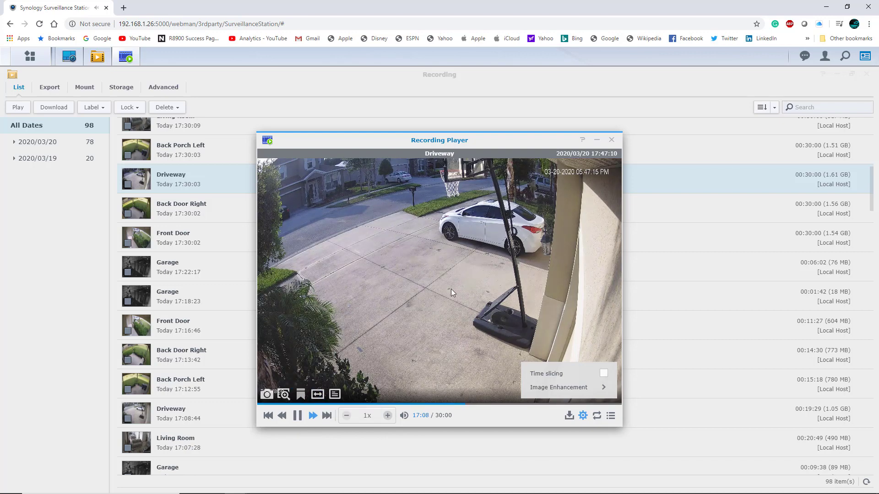
{"action": "key", "text": "Escape"}
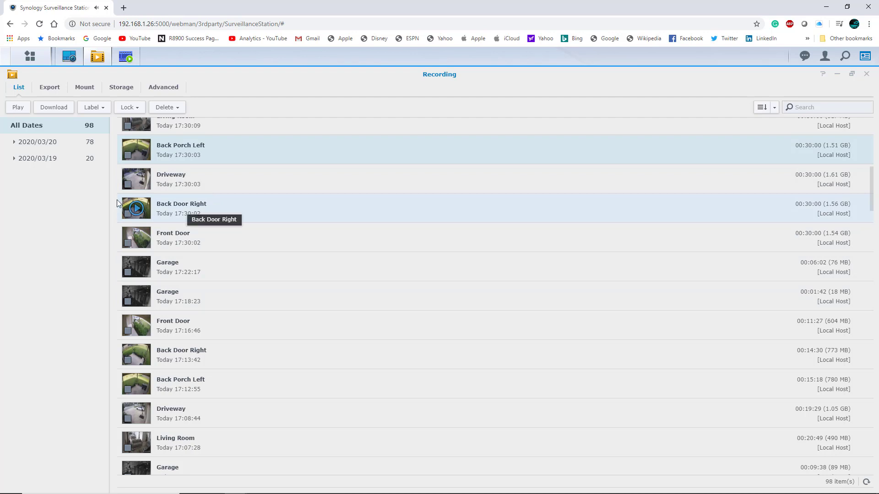
View the lock options for the selected Back Porch Left recording without applying any.
{"action": "left_click", "coordinate": [134, 112]}
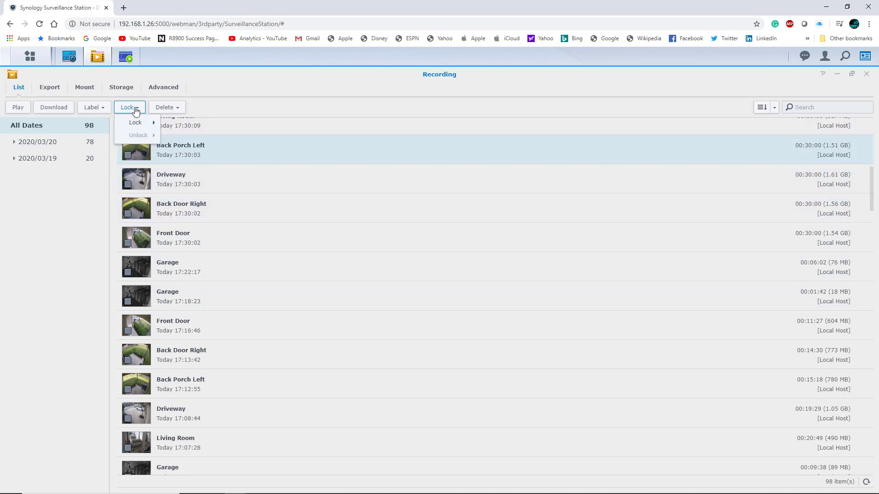
{"action": "mouse_move", "coordinate": [145, 123]}
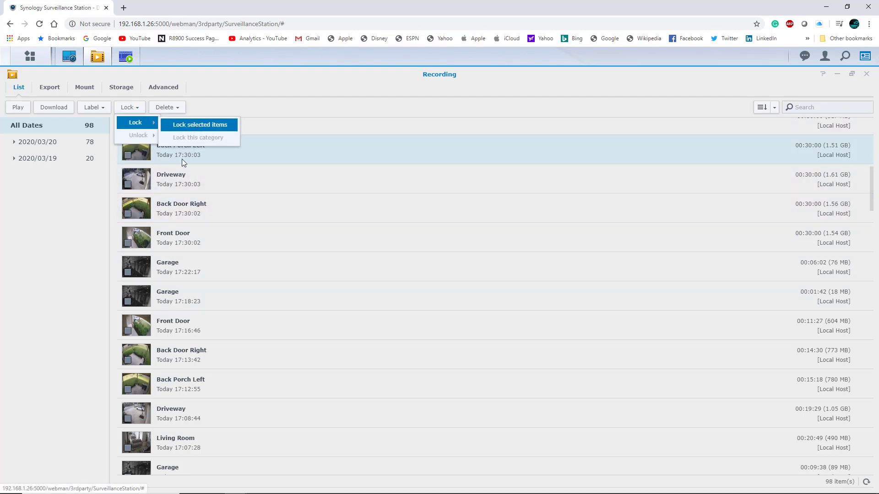
{"action": "left_click", "coordinate": [80, 224]}
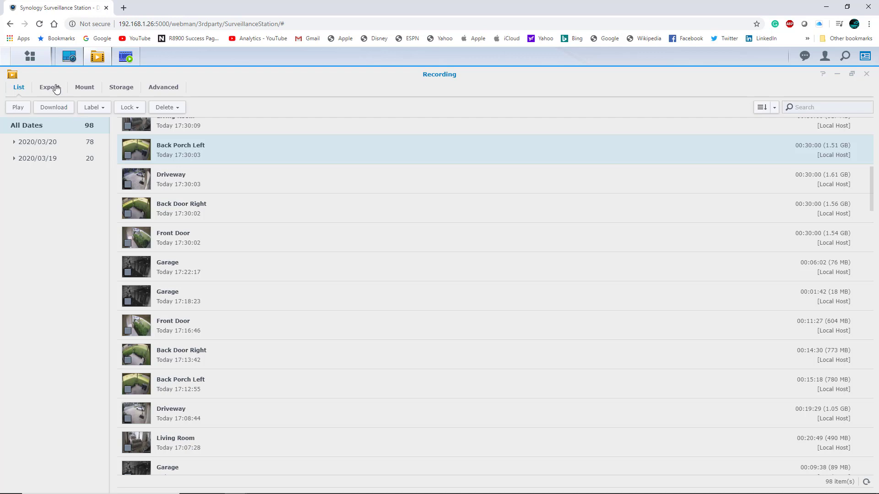
Preview the recordings in thumbnail view, return to list view, and categorize them by cameras.
{"action": "left_click", "coordinate": [762, 109]}
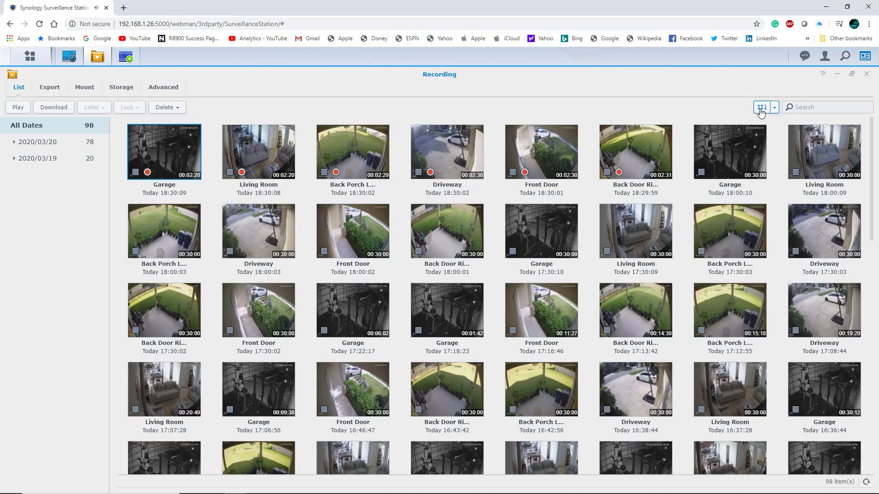
{"action": "left_click", "coordinate": [762, 110]}
{"action": "left_click", "coordinate": [775, 109]}
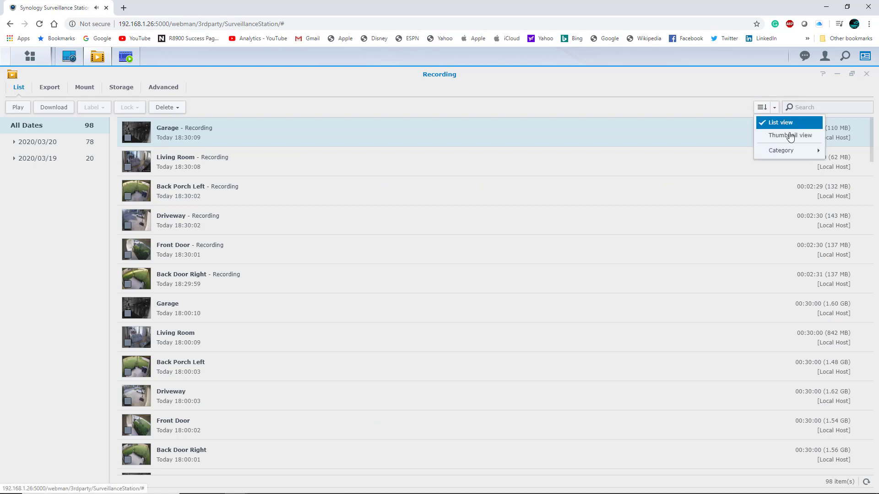
{"action": "mouse_move", "coordinate": [787, 151]}
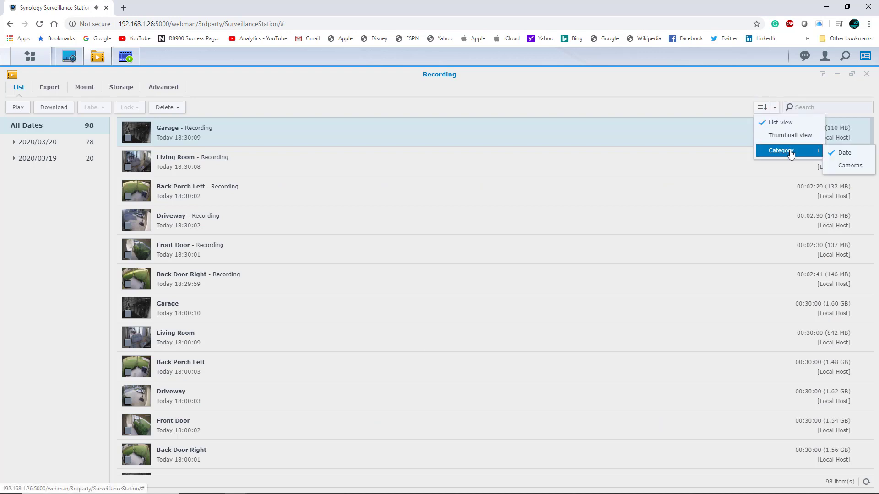
{"action": "left_click", "coordinate": [850, 166]}
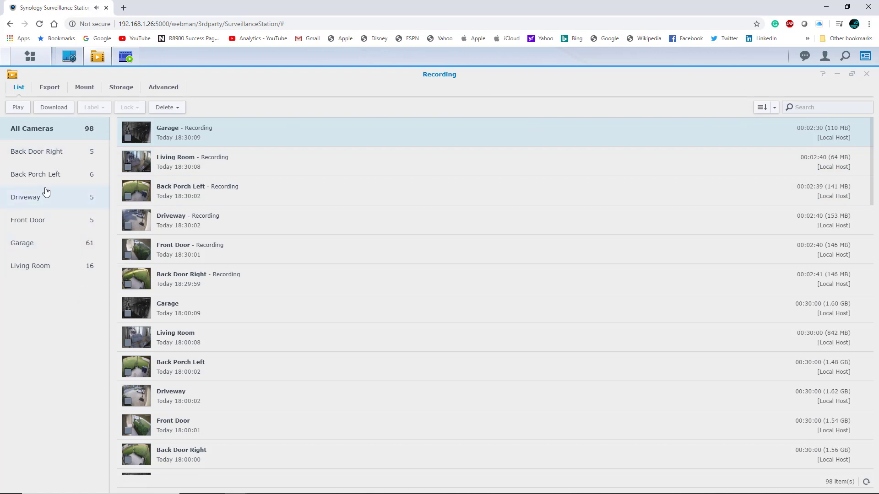
Show the recordings of Back Door Right, Back Porch Left, Driveway and Front Door in turn, and open the oldest Front Door recording.
{"action": "left_click", "coordinate": [41, 152]}
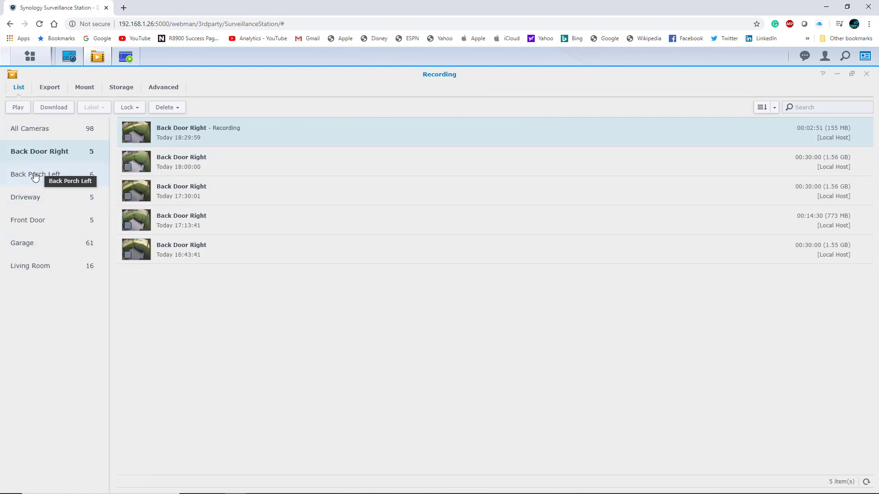
{"action": "left_click", "coordinate": [35, 177]}
{"action": "left_click", "coordinate": [33, 199]}
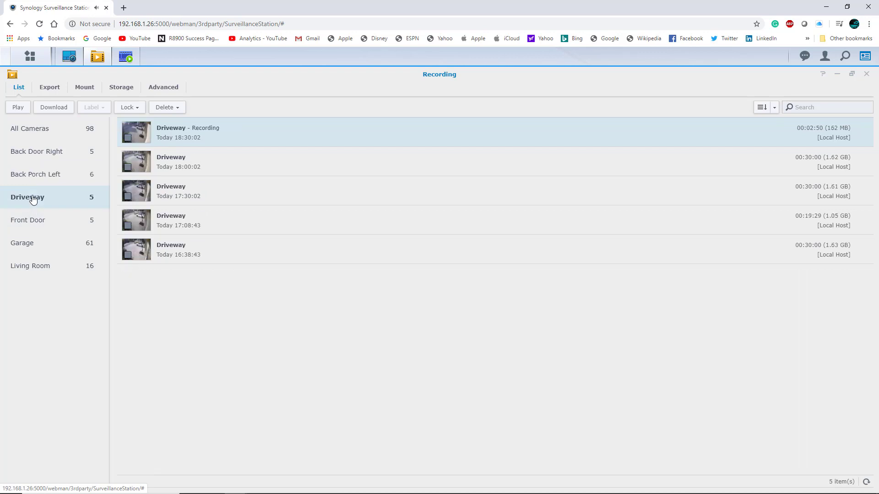
{"action": "left_click", "coordinate": [43, 222]}
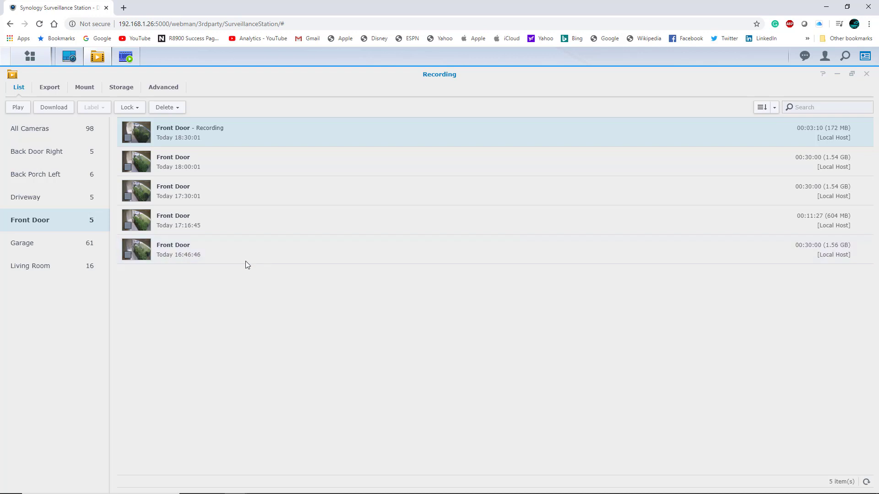
{"action": "left_click", "coordinate": [136, 249]}
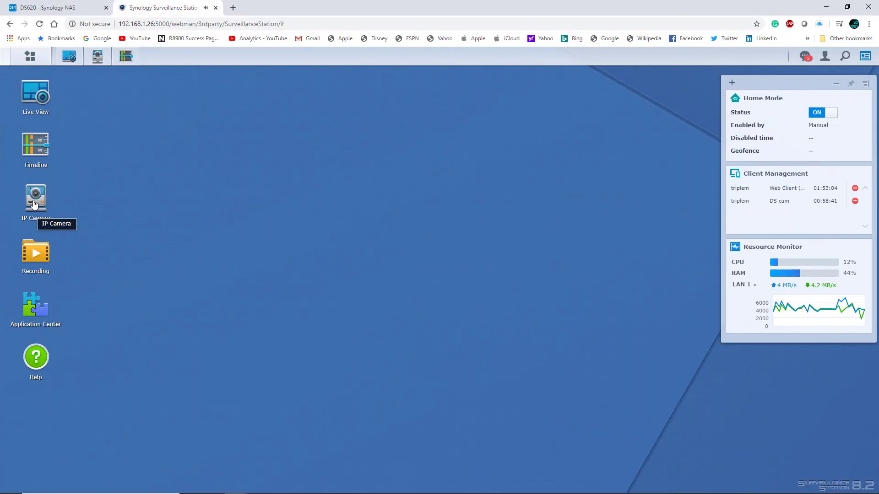
Open the IP Camera list, view the installed camera licenses in the License application, and return to the desktop.
{"action": "left_click", "coordinate": [36, 203]}
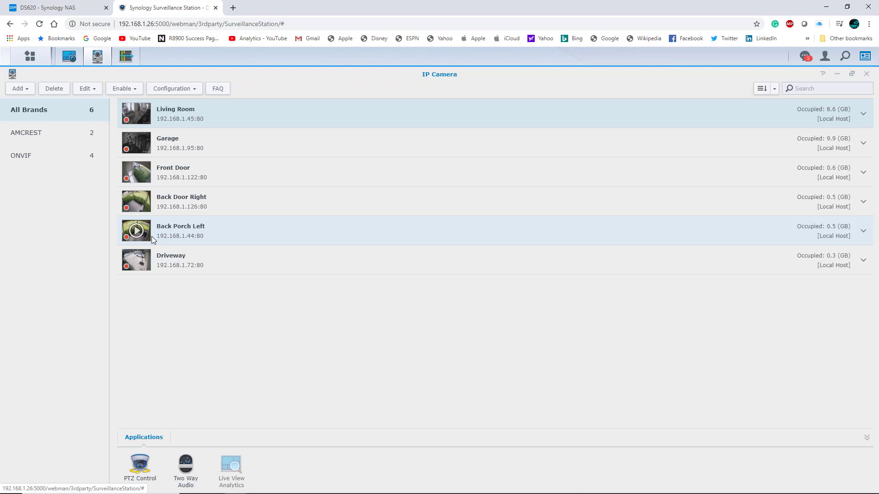
{"action": "left_click", "coordinate": [30, 59]}
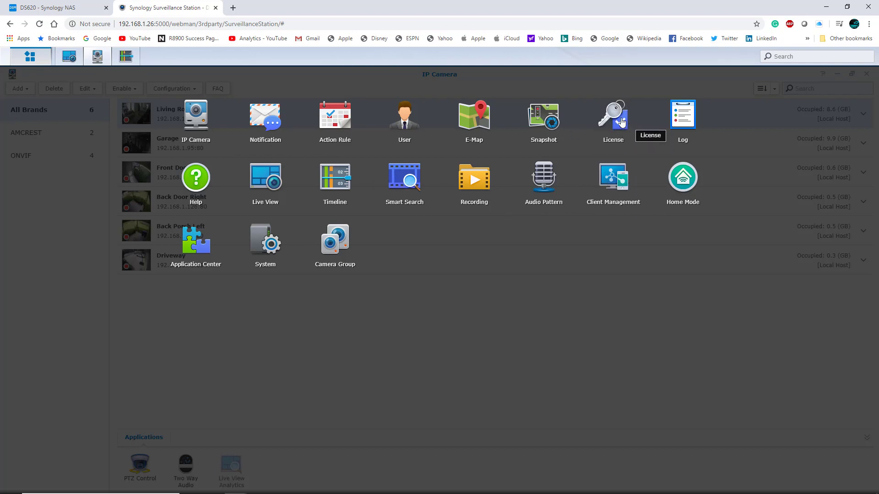
{"action": "left_click", "coordinate": [615, 119]}
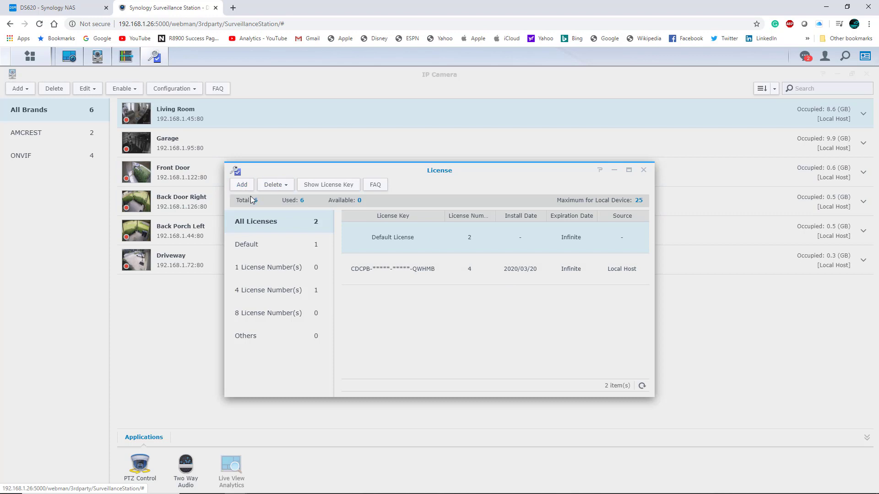
{"action": "left_click", "coordinate": [643, 170]}
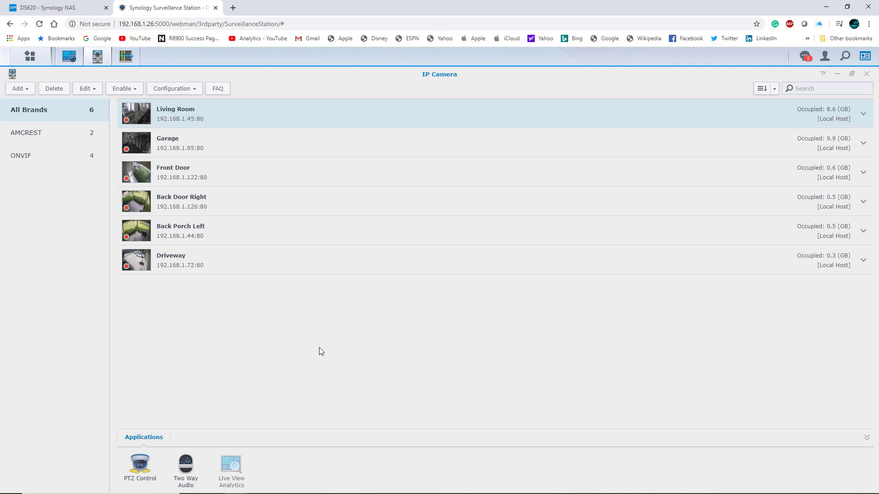
{"action": "left_click", "coordinate": [97, 56]}
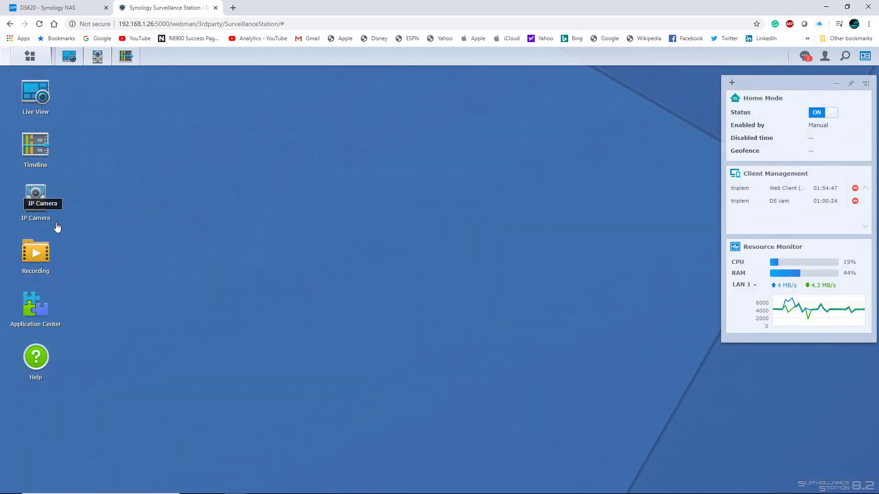
Start adding a camera in IP Camera with the Quick Setup mode, proceeding to the camera information form.
{"action": "left_click", "coordinate": [44, 210]}
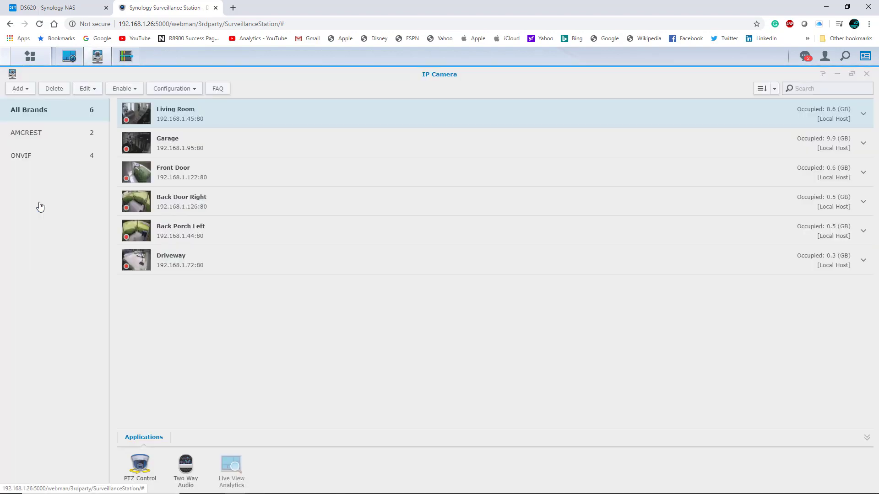
{"action": "left_click", "coordinate": [20, 88]}
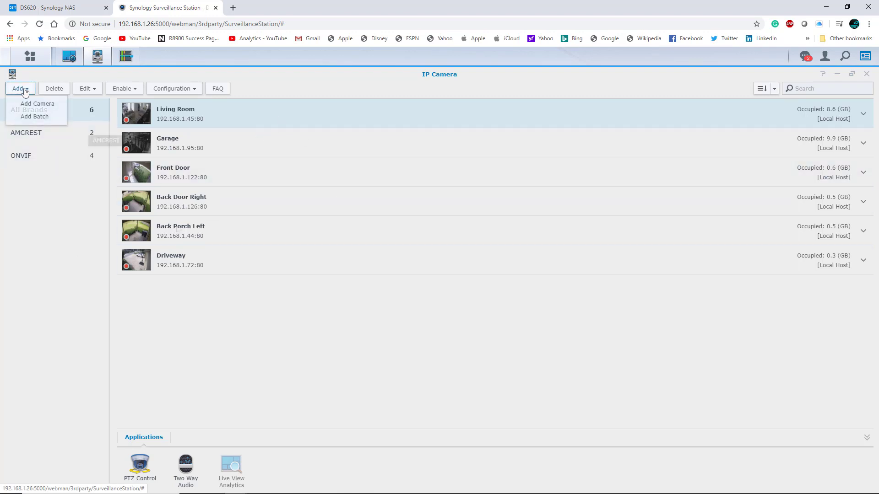
{"action": "left_click", "coordinate": [30, 104]}
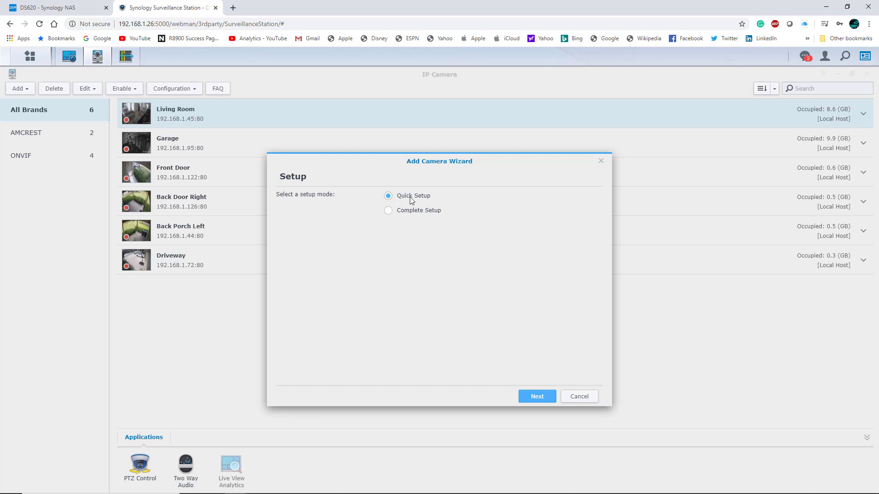
{"action": "left_click", "coordinate": [536, 397]}
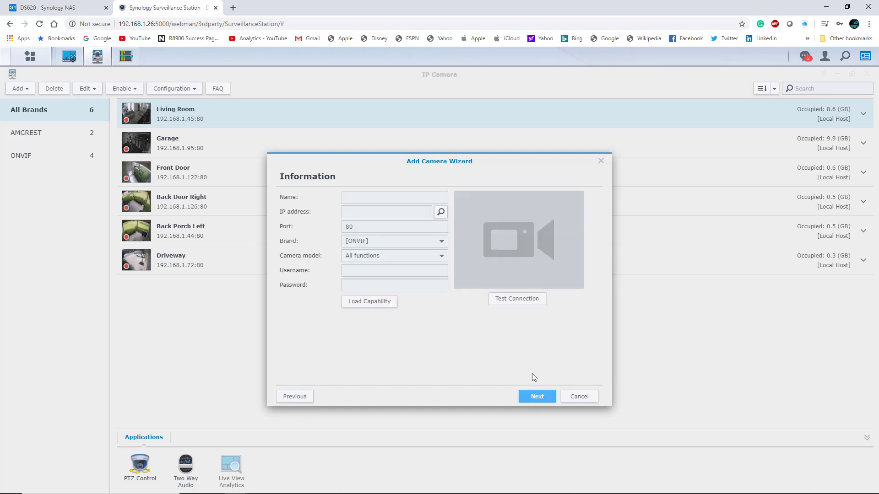
Browse the list of supported camera brands in the Add Camera Wizard from start to end.
{"action": "left_click", "coordinate": [363, 197]}
{"action": "left_click", "coordinate": [442, 242]}
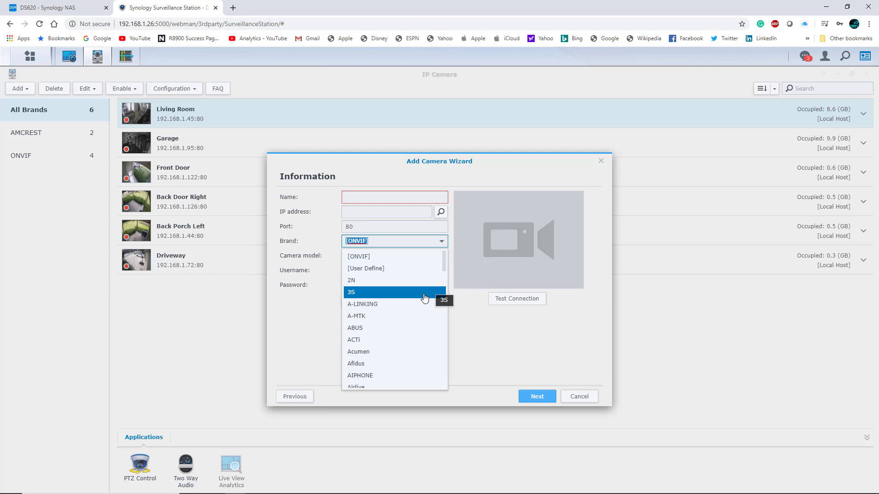
{"action": "scroll", "coordinate": [425, 299], "scroll_direction": "down", "scroll_amount": 1}
{"action": "scroll", "coordinate": [428, 292], "scroll_direction": "up", "scroll_amount": 1}
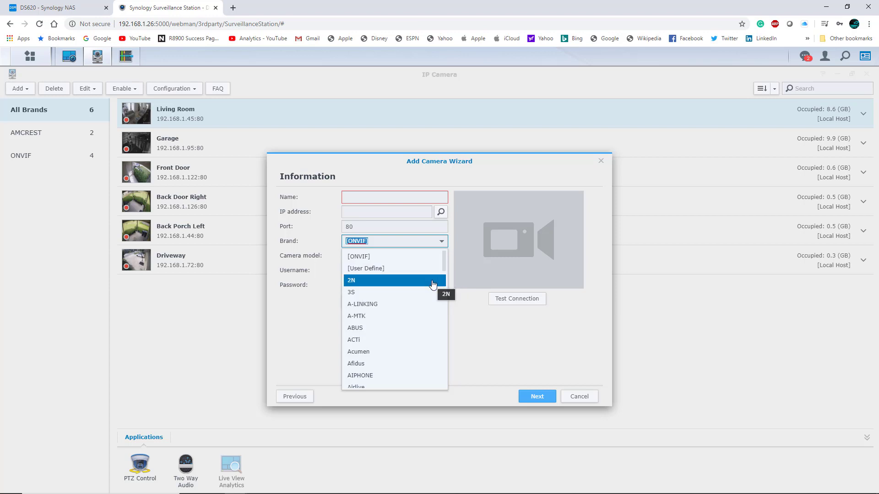
{"action": "scroll", "coordinate": [433, 289], "scroll_direction": "down", "scroll_amount": 10}
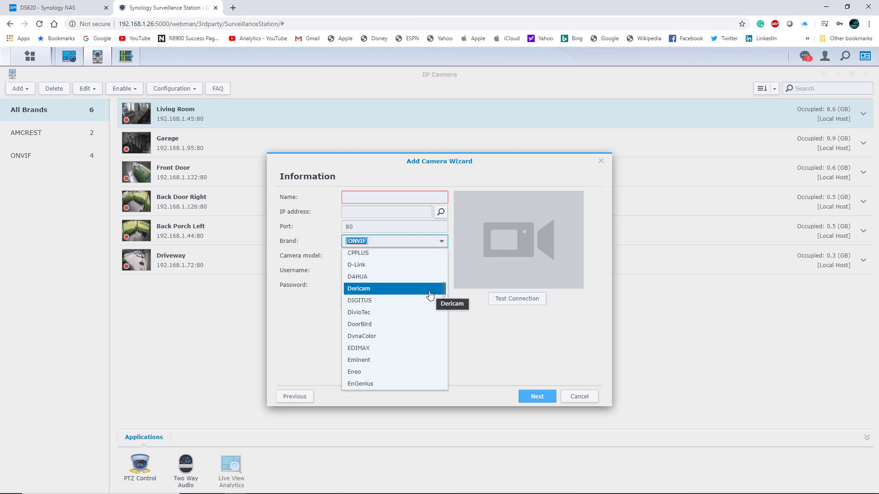
{"action": "scroll", "coordinate": [431, 293], "scroll_direction": "down", "scroll_amount": 2}
{"action": "scroll", "coordinate": [433, 289], "scroll_direction": "down", "scroll_amount": 10}
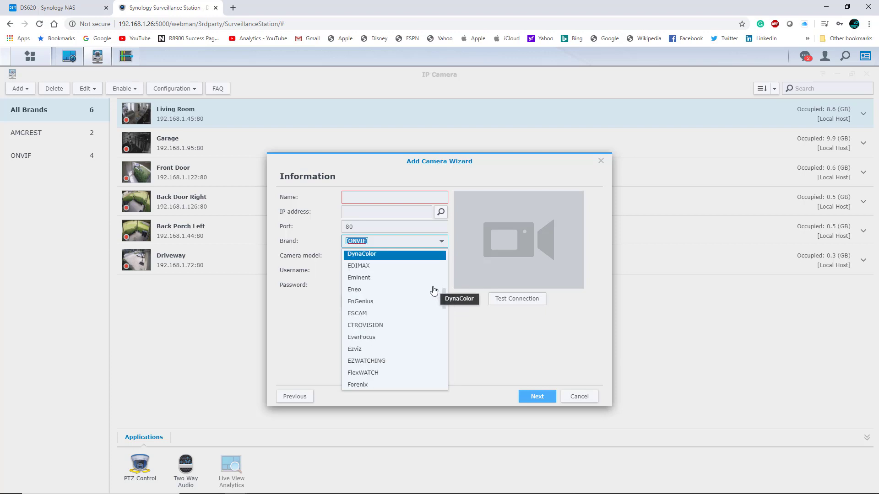
{"action": "scroll", "coordinate": [433, 289], "scroll_direction": "down", "scroll_amount": 15}
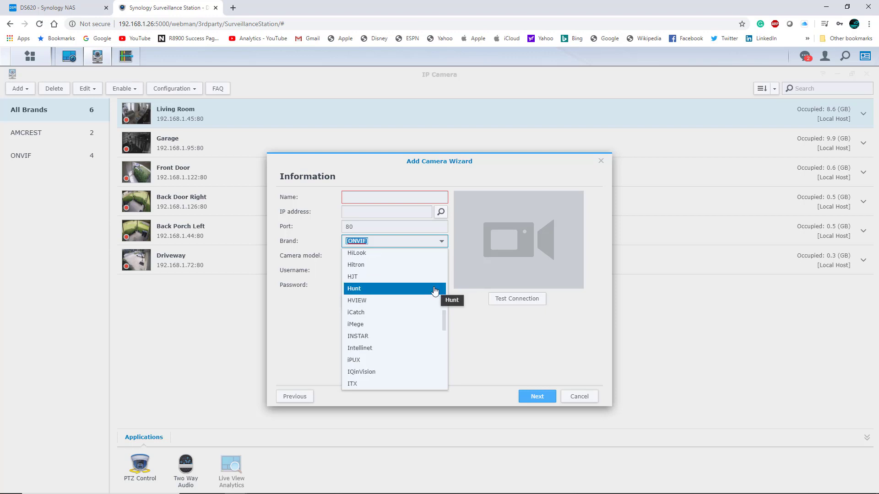
{"action": "scroll", "coordinate": [435, 293], "scroll_direction": "down", "scroll_amount": 15}
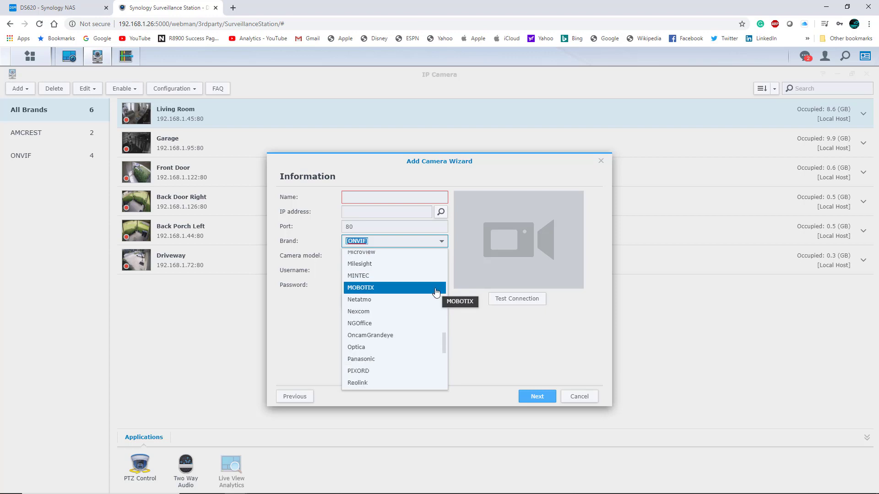
{"action": "left_click", "coordinate": [420, 231]}
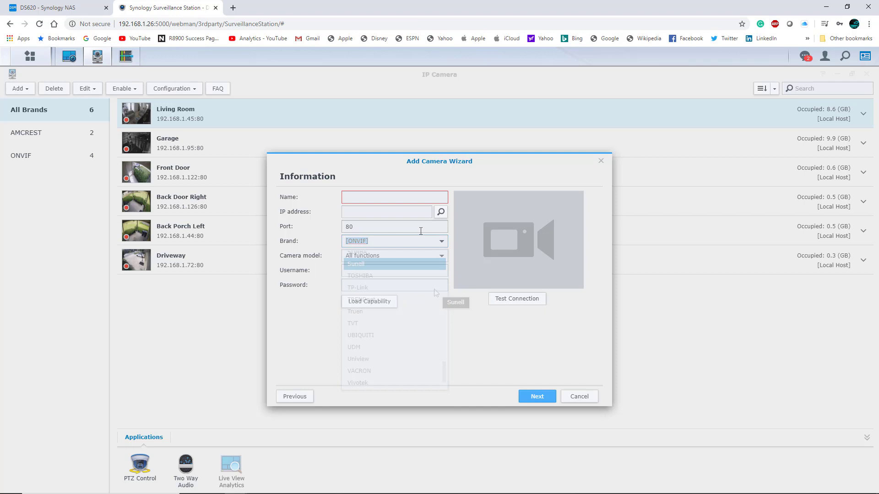
Choose the [ONVIF] brand and pick the camera at 192.168.1.44 from the General Interface (ONVIF) search results.
{"action": "left_click", "coordinate": [442, 243]}
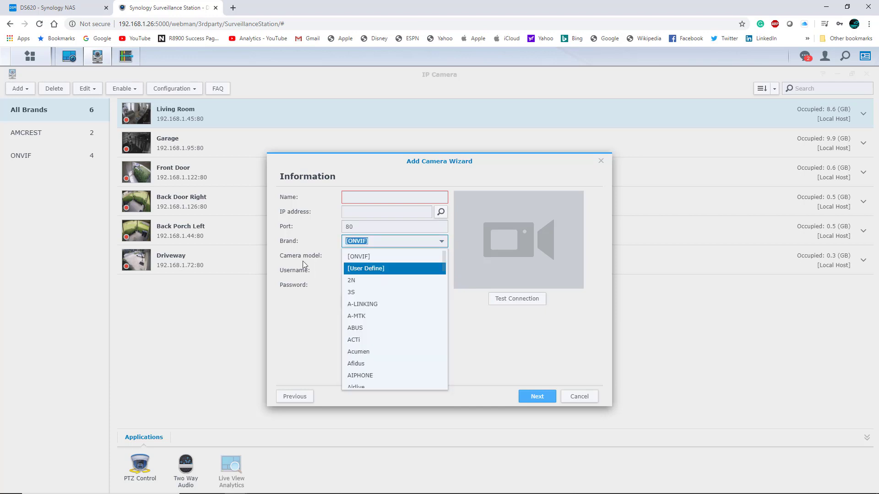
{"action": "left_click", "coordinate": [367, 258]}
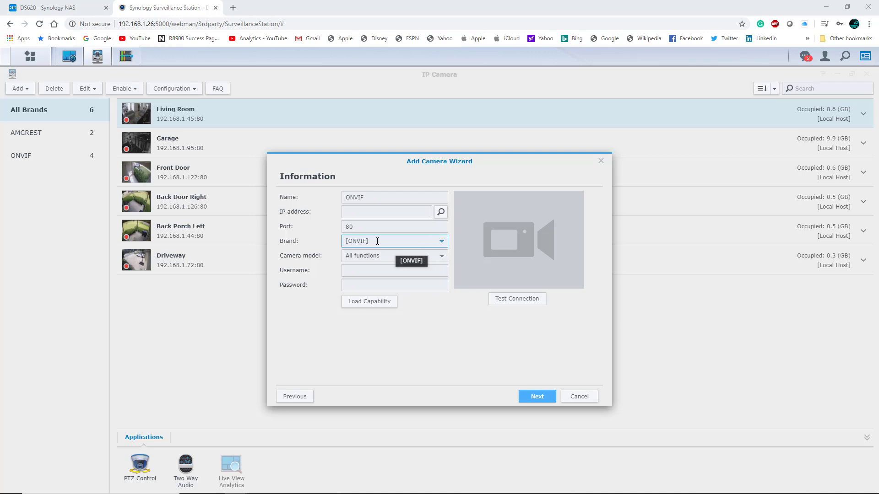
{"action": "left_click", "coordinate": [440, 213]}
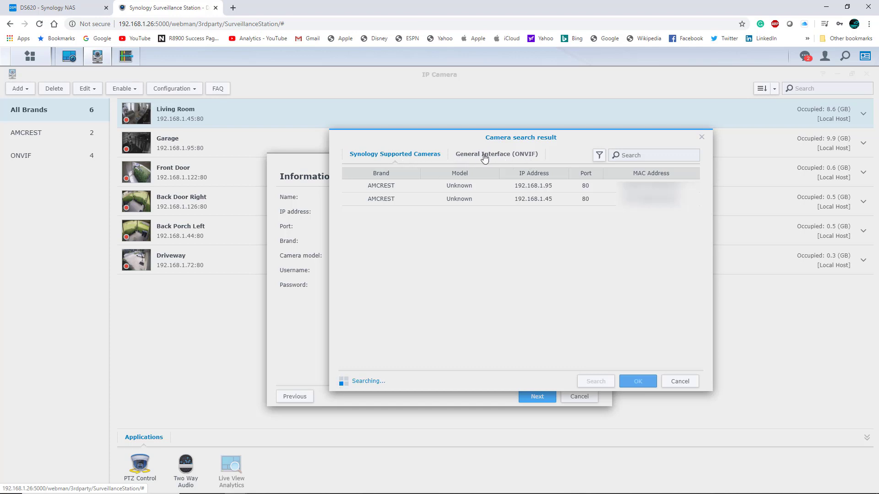
{"action": "left_click", "coordinate": [500, 156]}
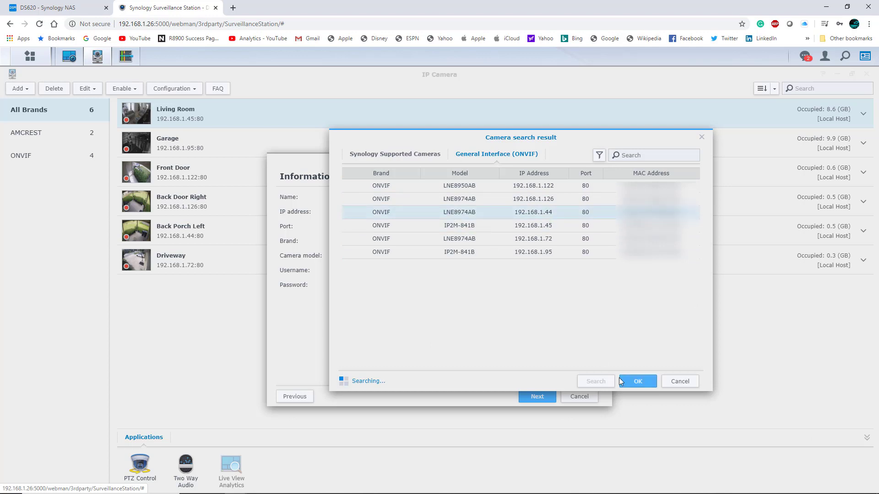
{"action": "left_click", "coordinate": [634, 382]}
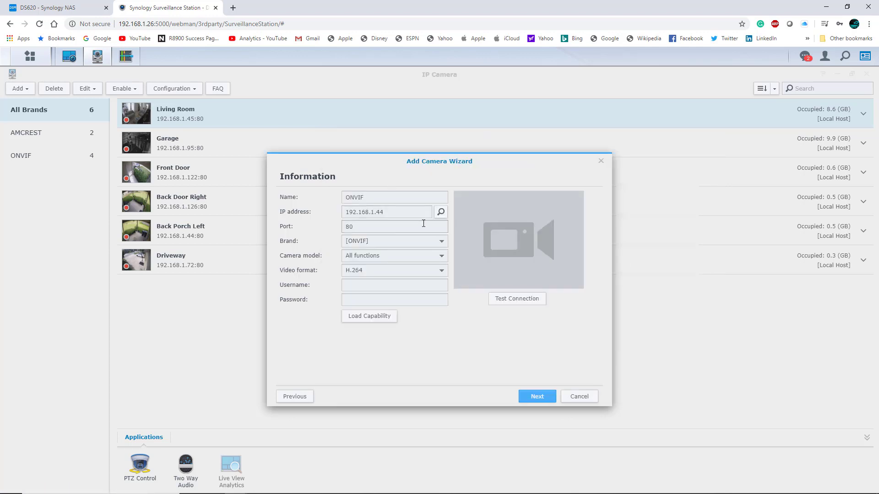
Name the new camera dzxcgvbsxdf, point out the username and IP address fields, and close the wizard without adding the camera.
{"action": "double_click", "coordinate": [383, 197]}
{"action": "type", "text": "d"}
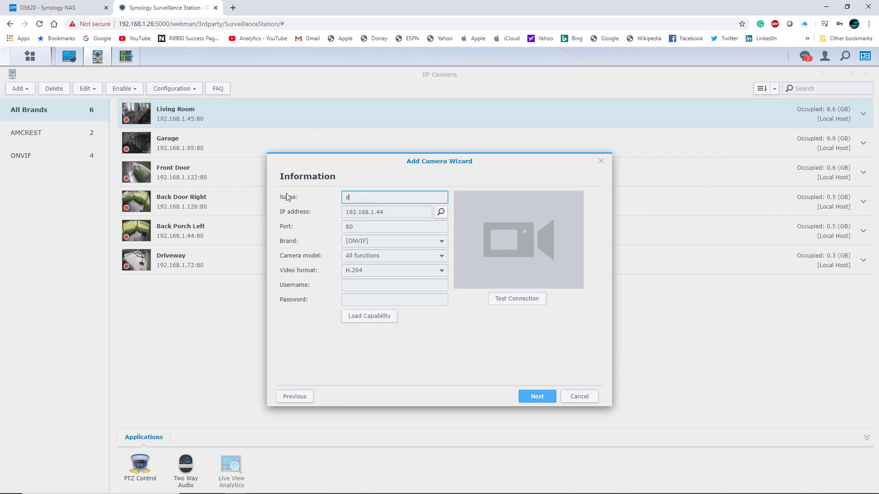
{"action": "type", "text": "zxcgvbsxdf"}
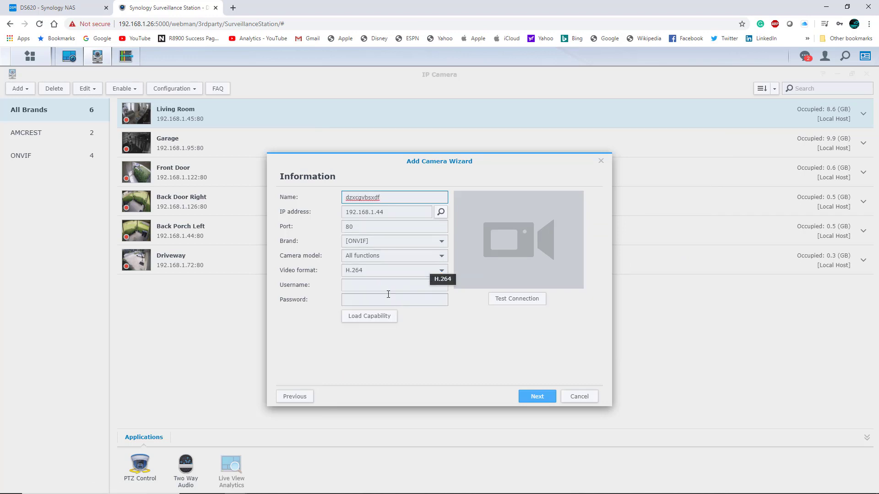
{"action": "left_click", "coordinate": [371, 286]}
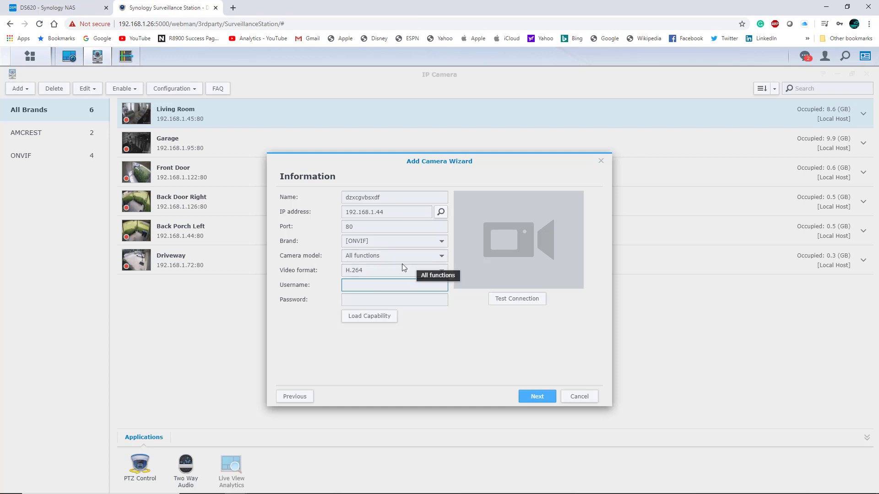
{"action": "left_click", "coordinate": [383, 212]}
{"action": "left_click_drag", "start_coordinate": [383, 212], "coordinate": [340, 214]}
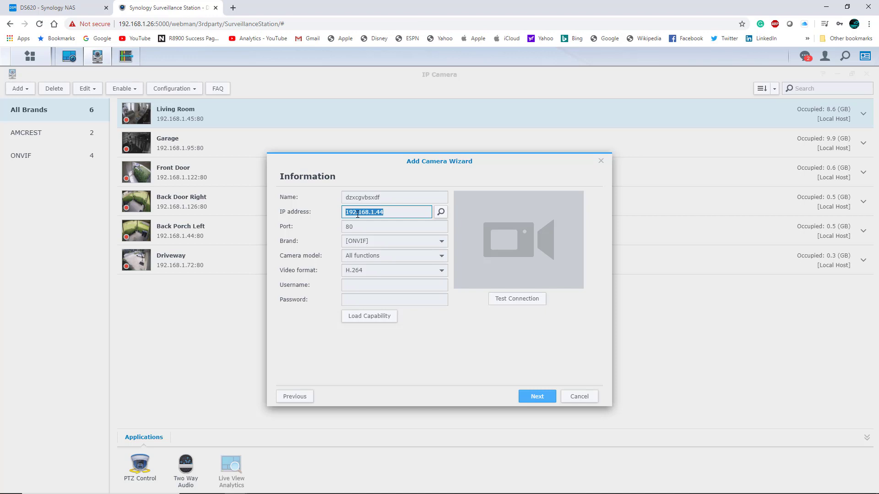
{"action": "left_click", "coordinate": [601, 161]}
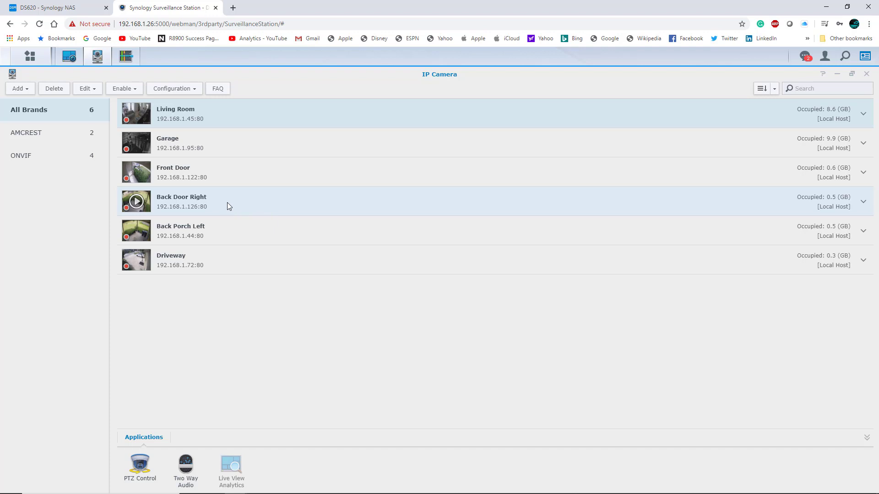
Open the Back Door Right camera for editing and review its Event Detection motion source and general Optimization settings.
{"action": "left_click", "coordinate": [192, 203]}
{"action": "right_click", "coordinate": [193, 204]}
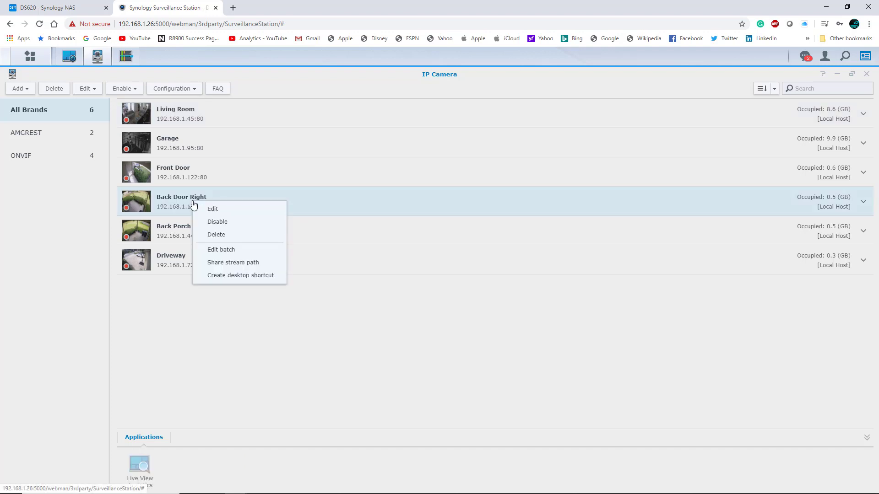
{"action": "left_click", "coordinate": [209, 210]}
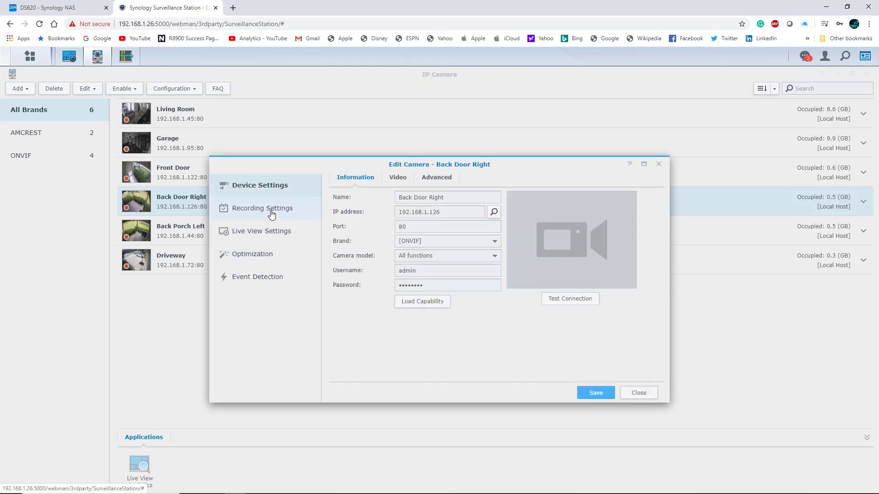
{"action": "left_click", "coordinate": [271, 282]}
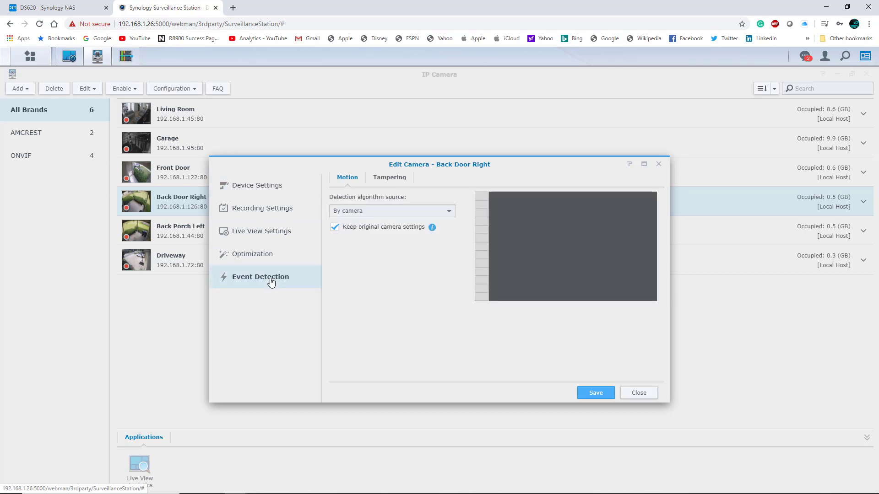
{"action": "left_click", "coordinate": [449, 212]}
{"action": "left_click", "coordinate": [367, 239]}
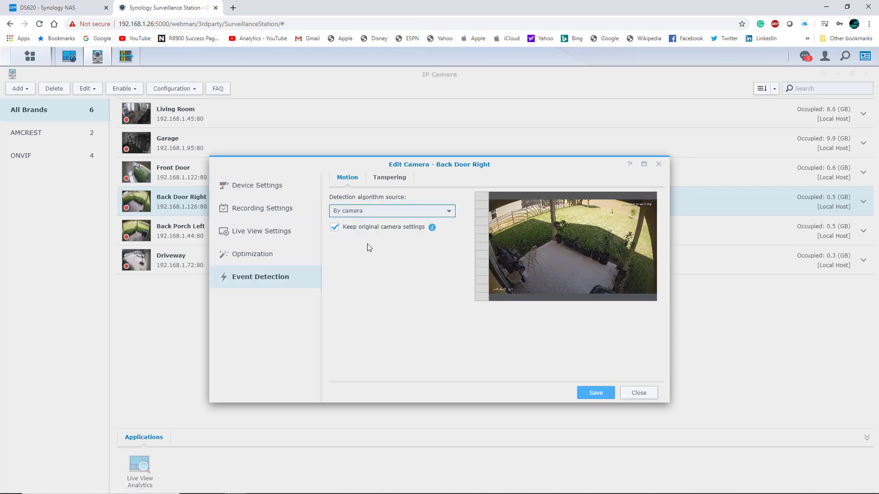
{"action": "left_click", "coordinate": [244, 257]}
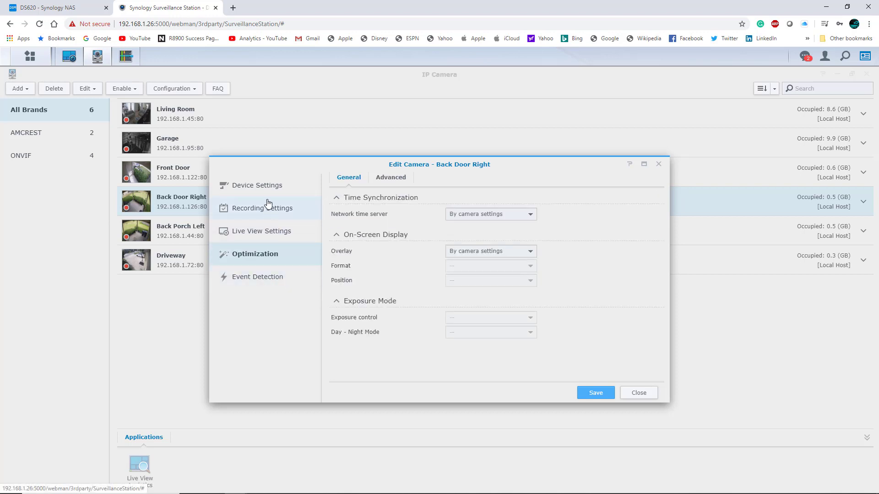
Review the Back Door Right camera's video device settings, including the audio formats, video formats and Stream 1 resolutions available, and close its settings.
{"action": "left_click", "coordinate": [258, 186]}
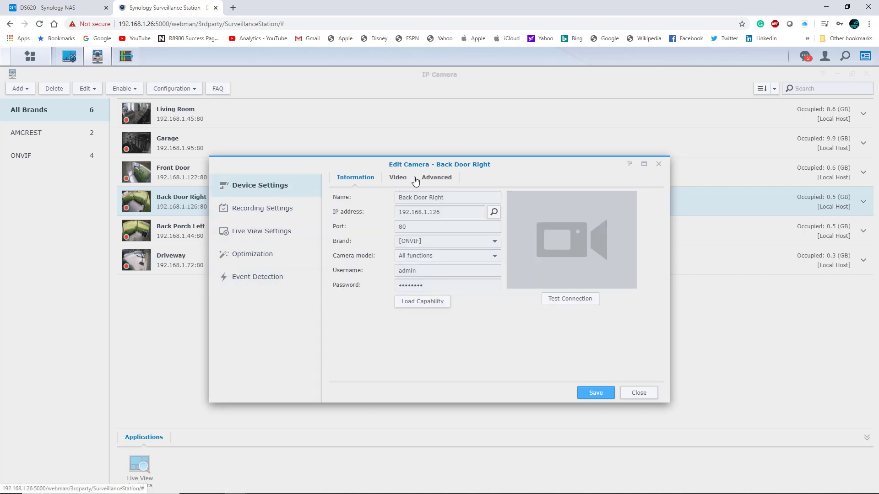
{"action": "left_click", "coordinate": [397, 180]}
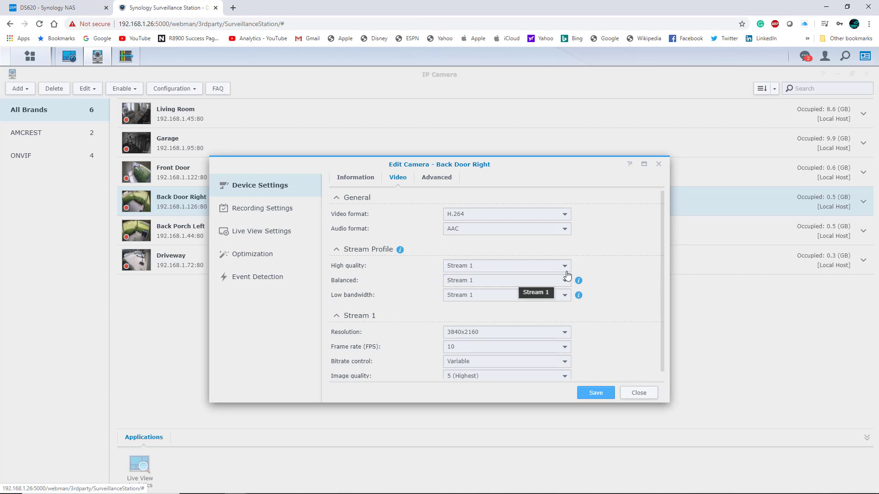
{"action": "left_click", "coordinate": [553, 235]}
{"action": "left_click", "coordinate": [553, 234]}
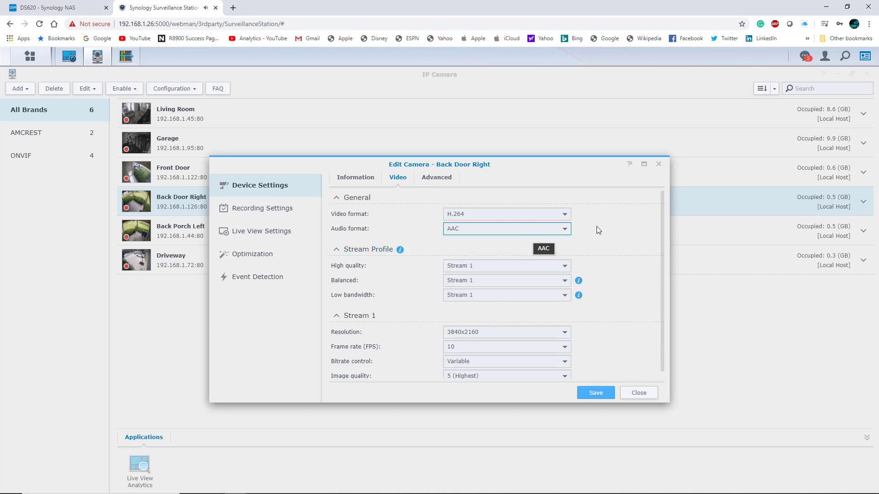
{"action": "left_click", "coordinate": [567, 214]}
{"action": "left_click", "coordinate": [632, 259]}
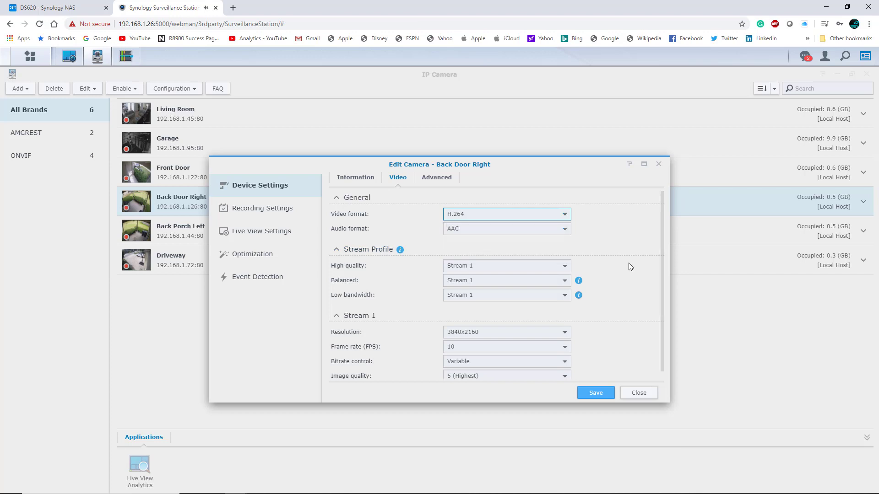
{"action": "scroll", "coordinate": [628, 263], "scroll_direction": "down", "scroll_amount": 1}
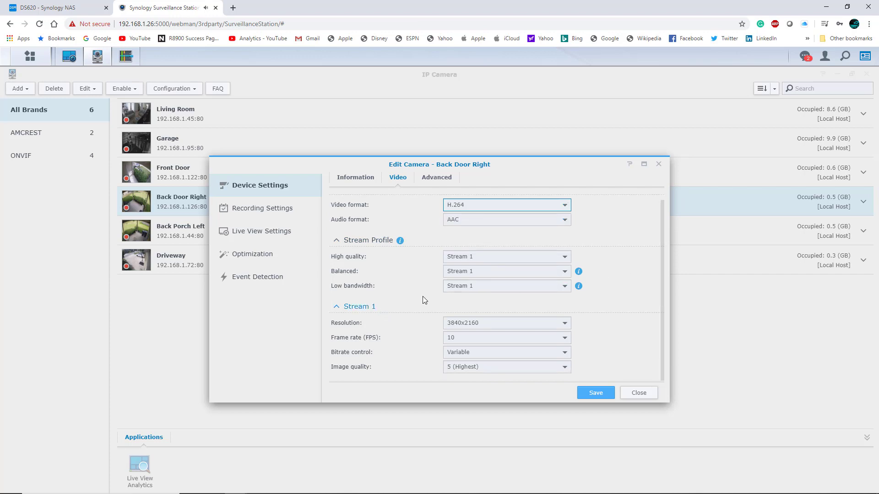
{"action": "left_click", "coordinate": [565, 323]}
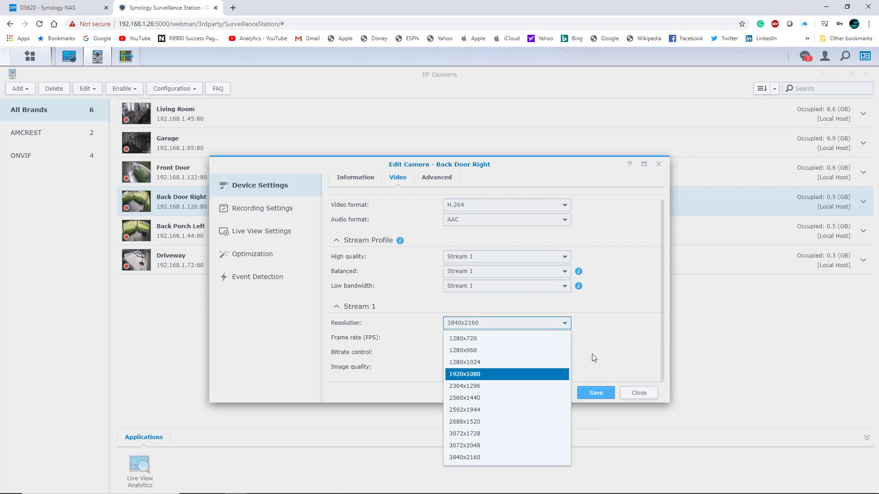
{"action": "left_click", "coordinate": [616, 325]}
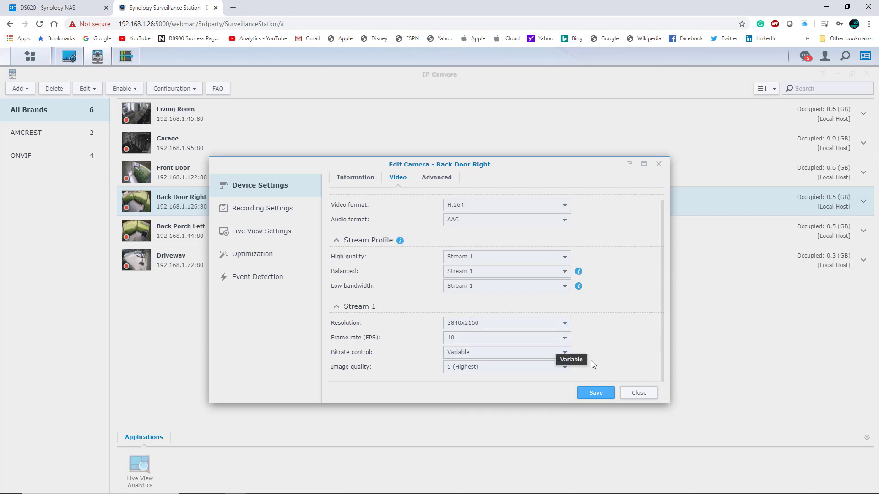
{"action": "left_click", "coordinate": [646, 392]}
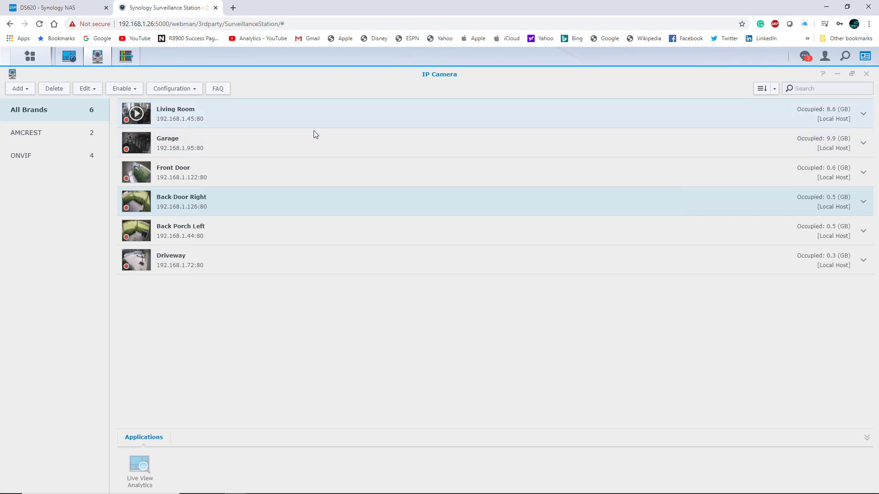
Edit the Garage camera's video settings and set the Stream 1 resolution to 1920x1080.
{"action": "right_click", "coordinate": [222, 144]}
{"action": "left_click", "coordinate": [243, 152]}
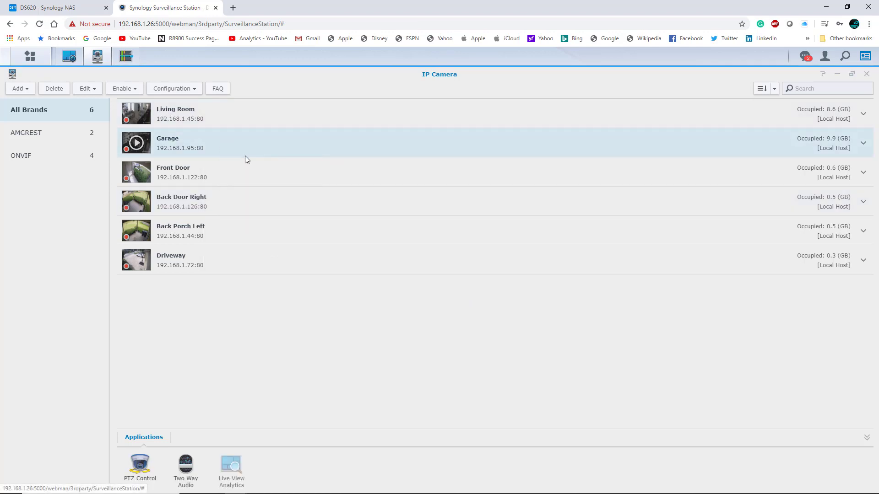
{"action": "left_click", "coordinate": [397, 178]}
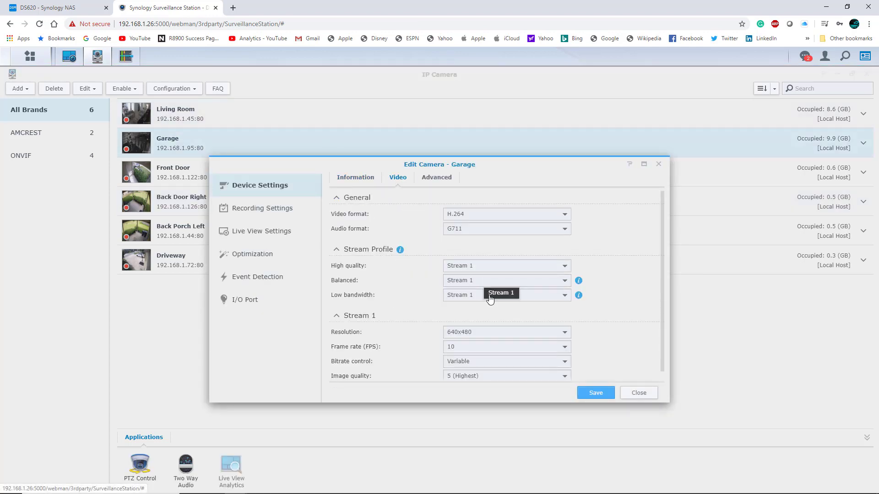
{"action": "scroll", "coordinate": [606, 337], "scroll_direction": "down", "scroll_amount": 1}
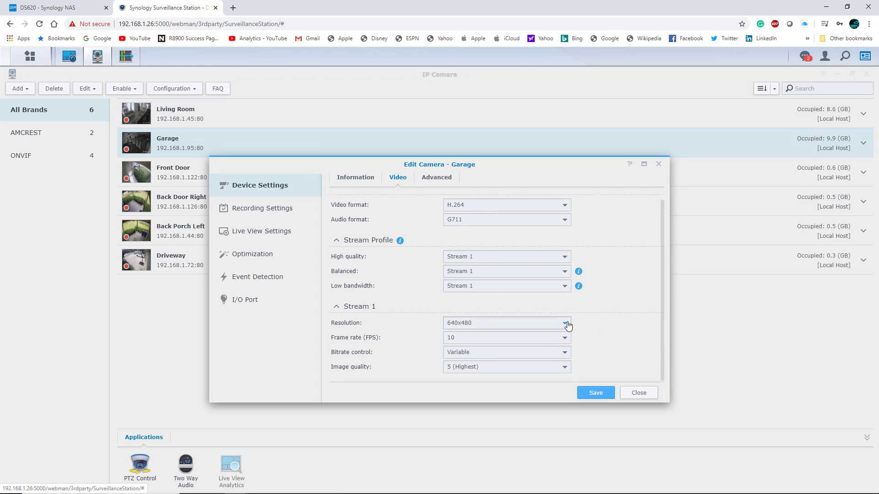
{"action": "left_click", "coordinate": [566, 324]}
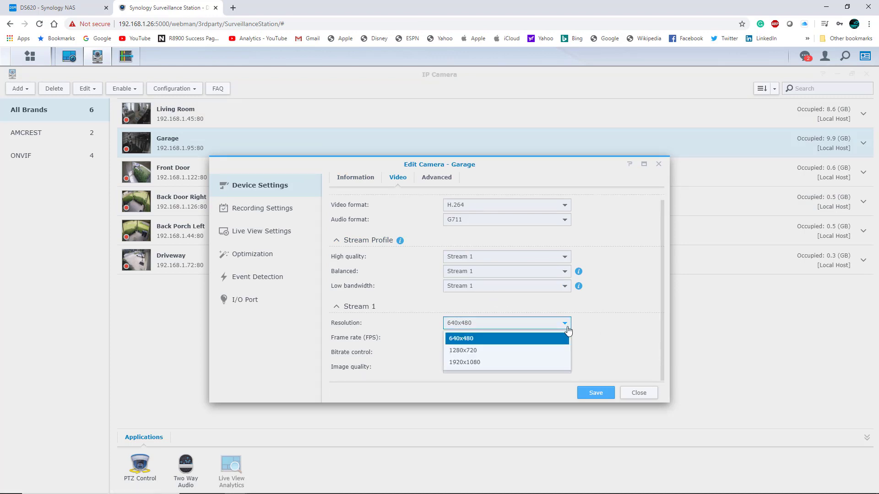
{"action": "left_click", "coordinate": [467, 364]}
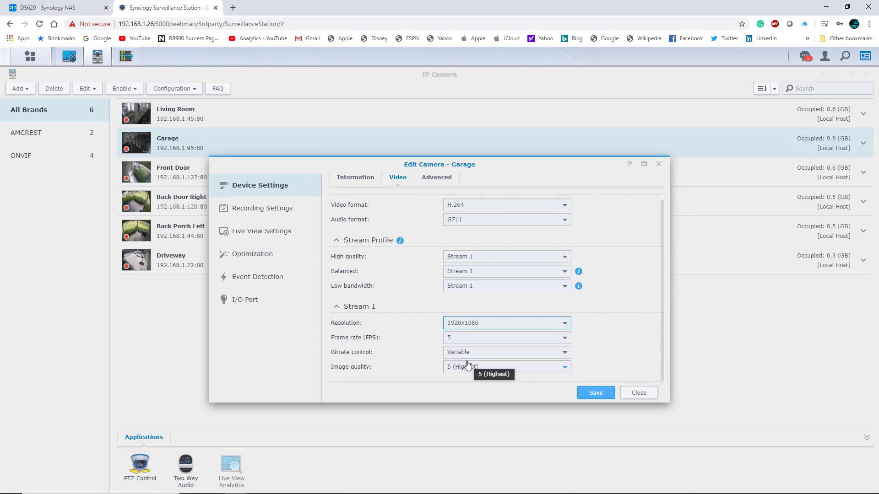
Set the Garage camera's Stream 1 frame rate to 16 FPS and save the camera settings.
{"action": "left_click", "coordinate": [482, 339]}
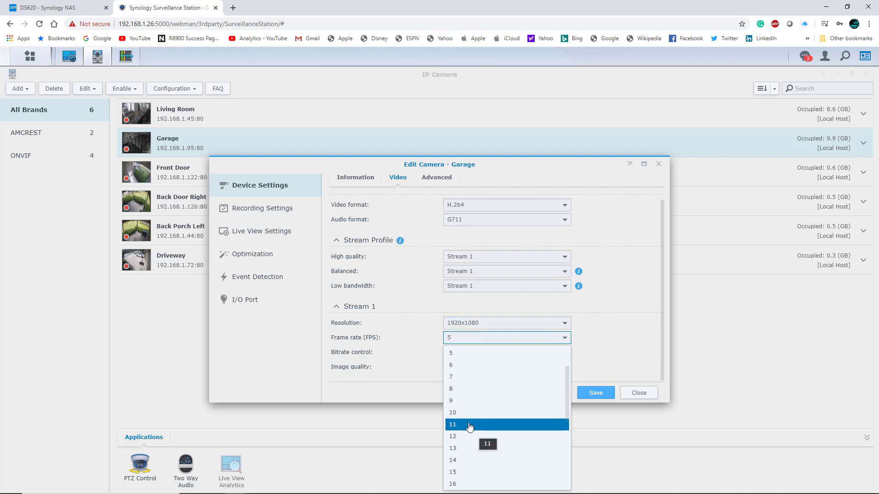
{"action": "left_click", "coordinate": [473, 482]}
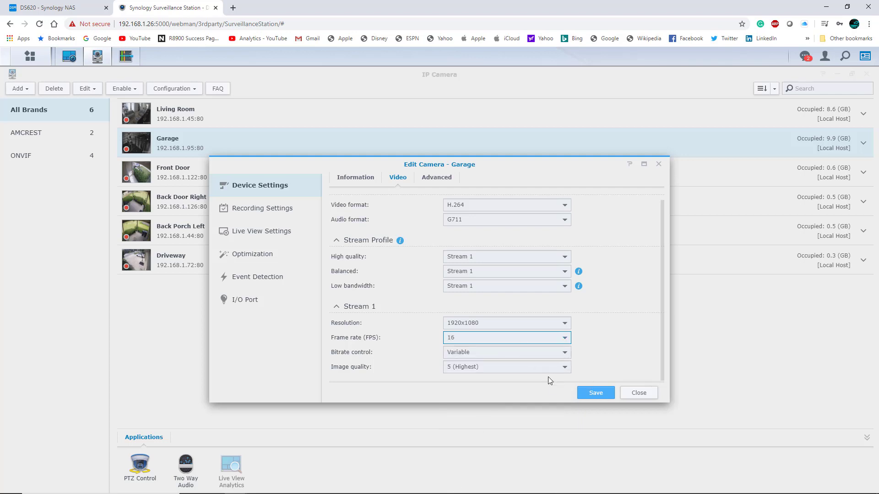
{"action": "left_click", "coordinate": [597, 395]}
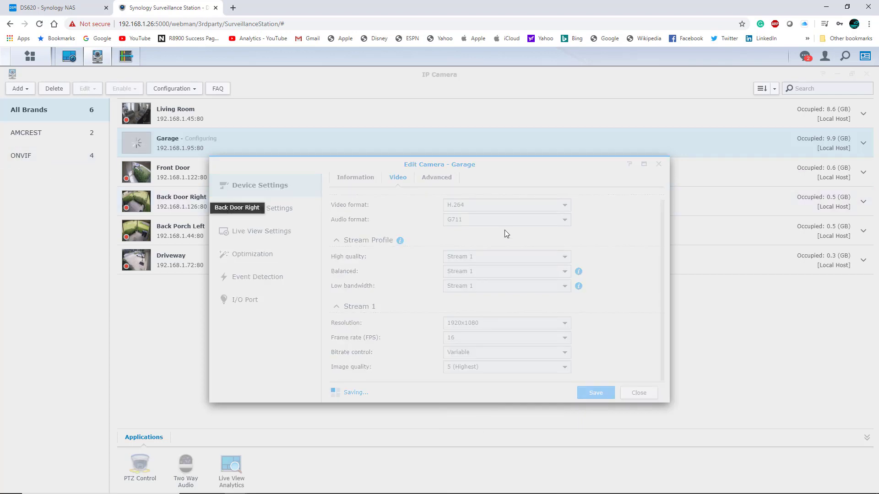
Open the Living Room camera for editing, review its Stream 1 resolution, frame rate and quality settings, and close it without changes.
{"action": "right_click", "coordinate": [216, 117]}
{"action": "left_click", "coordinate": [235, 121]}
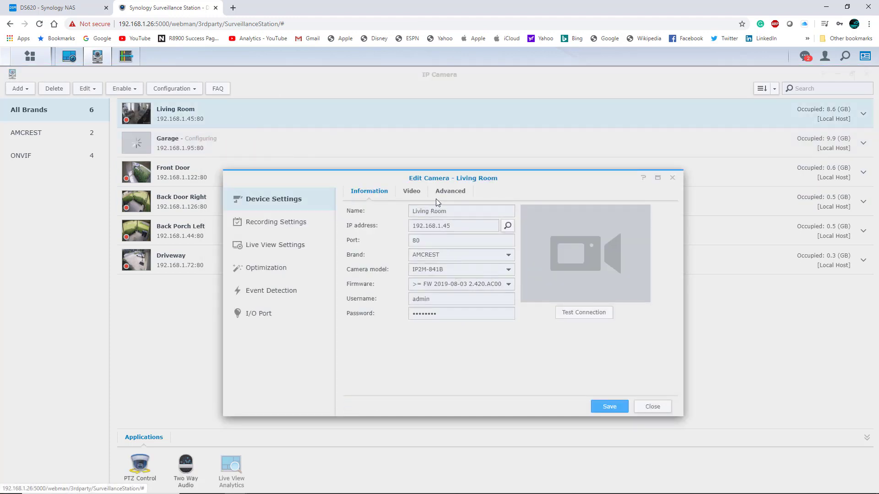
{"action": "left_click", "coordinate": [420, 192]}
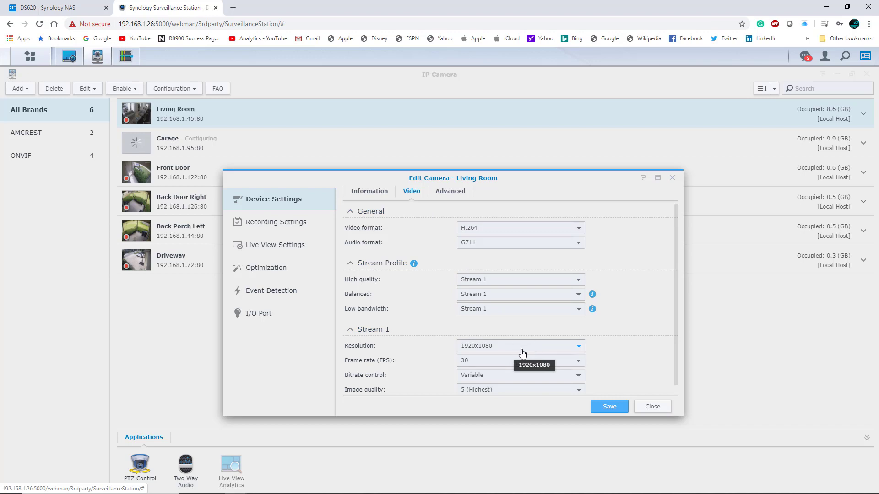
{"action": "scroll", "coordinate": [601, 365], "scroll_direction": "down", "scroll_amount": 1}
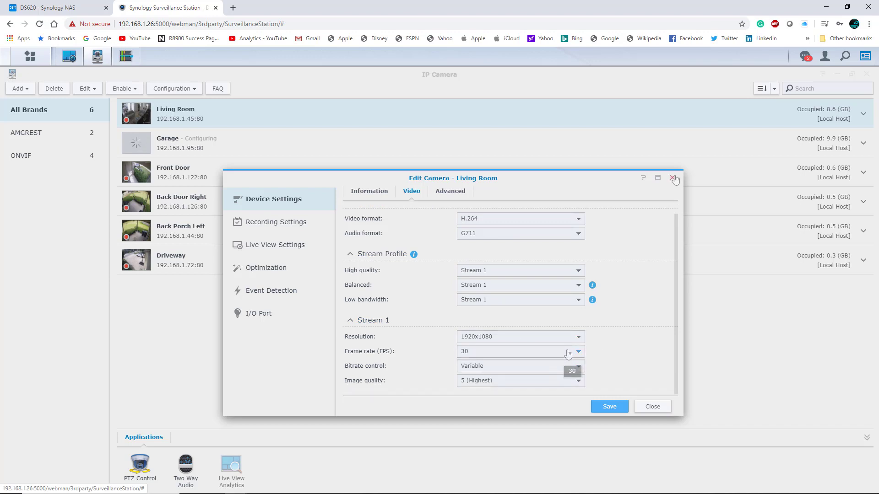
{"action": "key", "text": "Escape"}
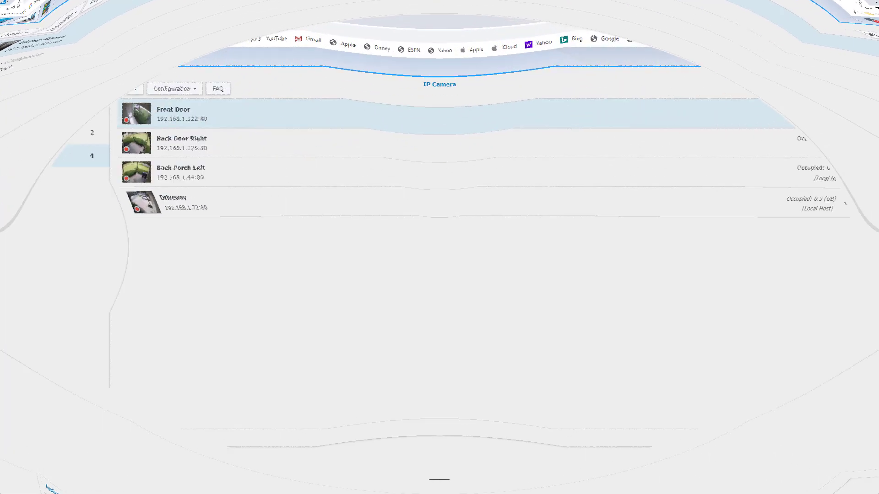
Open Live View and enlarge the driveway camera's feed to fill the whole viewing area.
{"action": "left_click", "coordinate": [69, 56]}
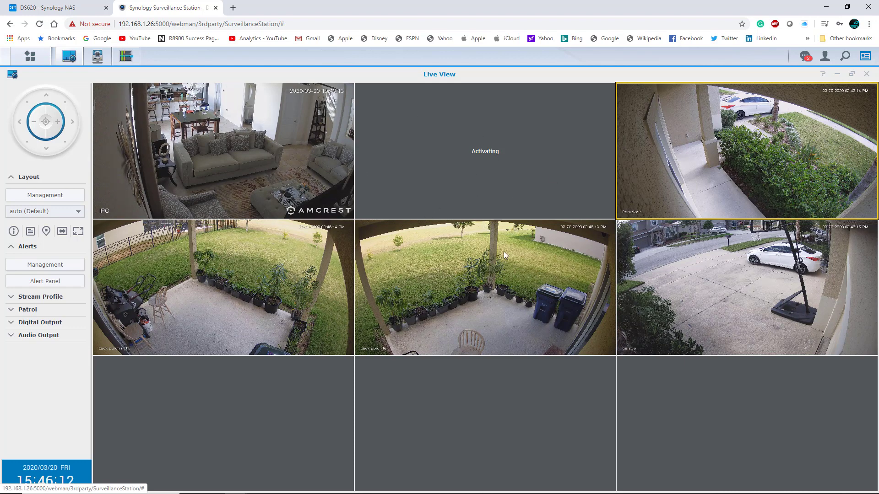
{"action": "left_click", "coordinate": [749, 289]}
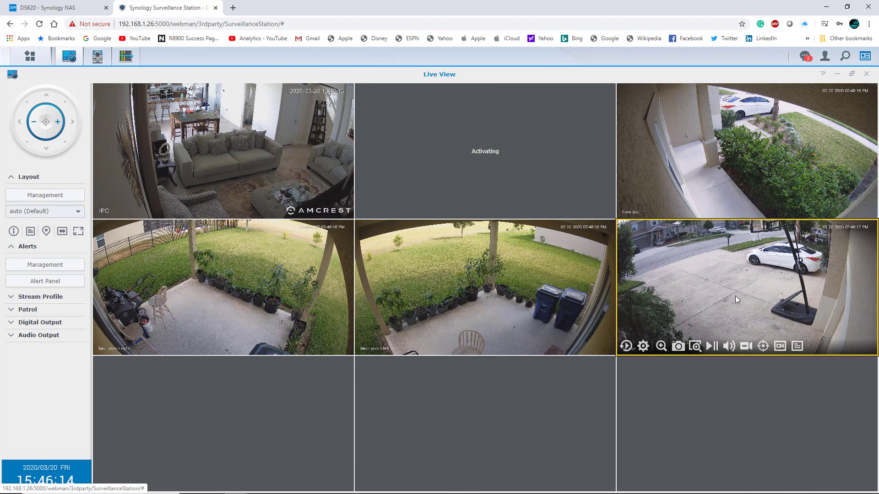
{"action": "double_click", "coordinate": [735, 296]}
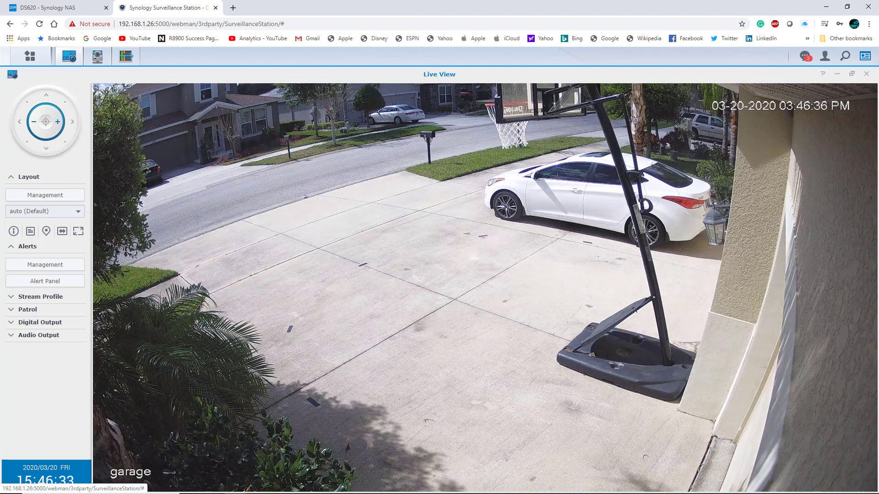
{"action": "mouse_move", "coordinate": [763, 310]}
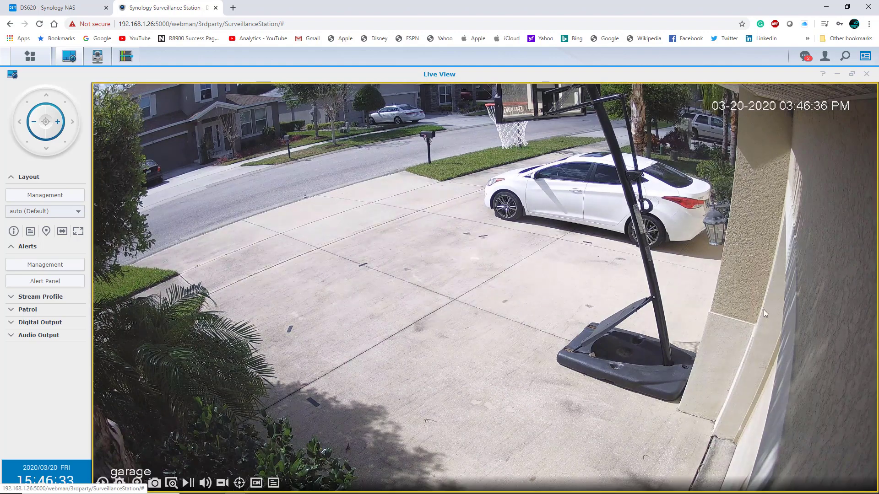
Display Surveillance Station's application overview, and point out the Surveillance Station shortcut on the DS620 desktop.
{"action": "left_click", "coordinate": [31, 58]}
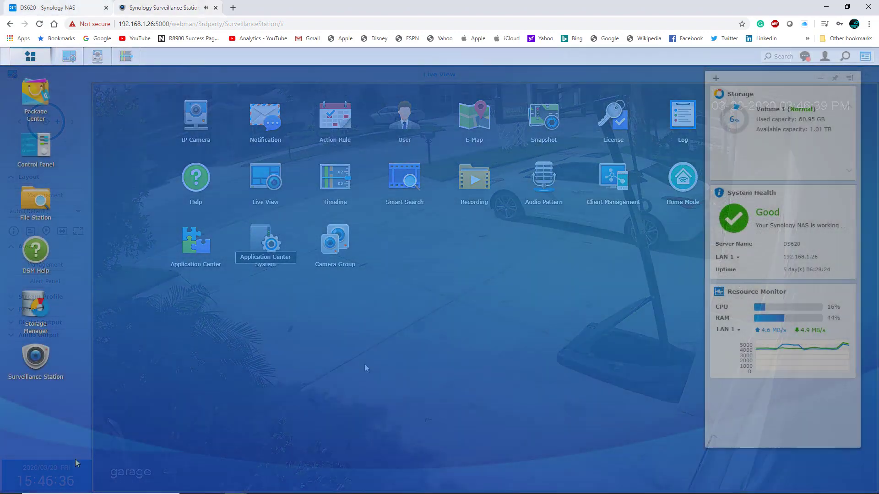
{"action": "left_click_drag", "start_coordinate": [47, 442], "coordinate": [15, 354]}
{"action": "left_click_drag", "start_coordinate": [113, 440], "coordinate": [5, 348]}
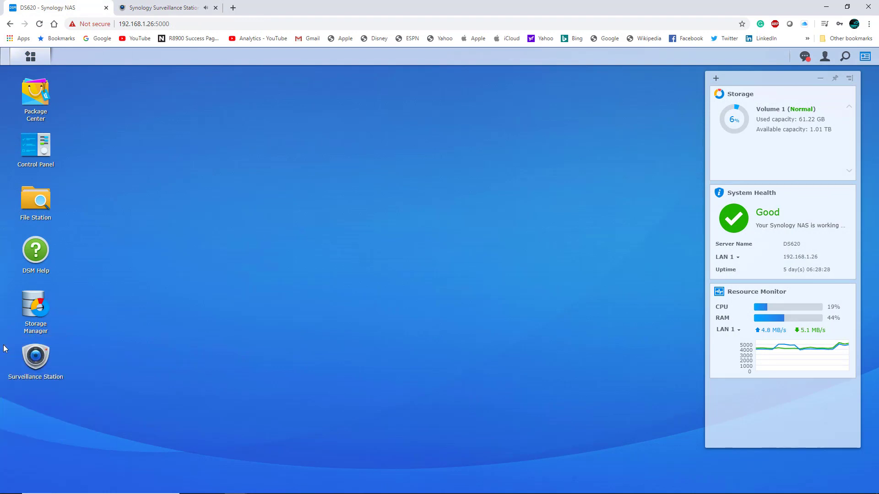